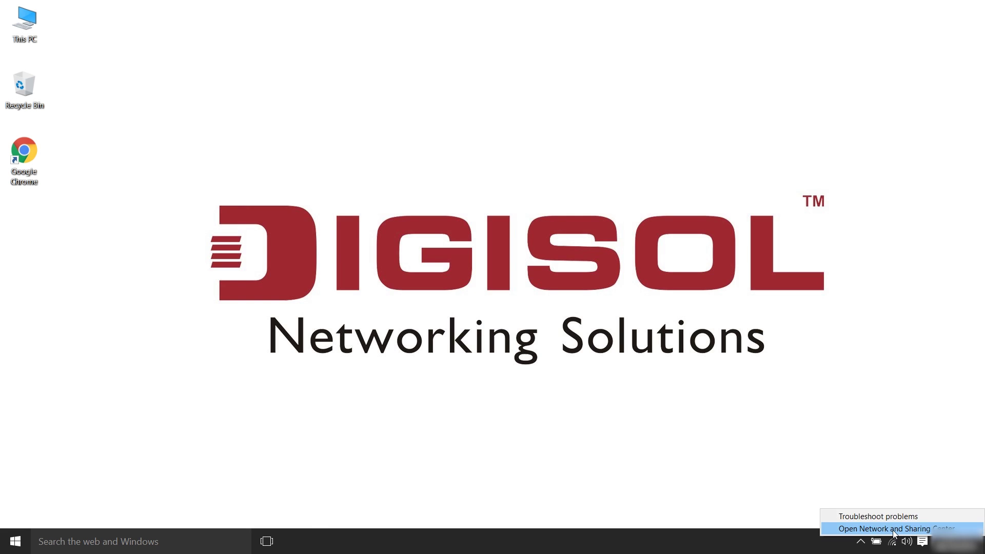
Open the Network and Sharing Center from the network tray icon's menu.
left_click(894, 530)
Confirm the Wi-Fi adapter's IPv4 settings obtain an IP address automatically.
left_click(297, 138)
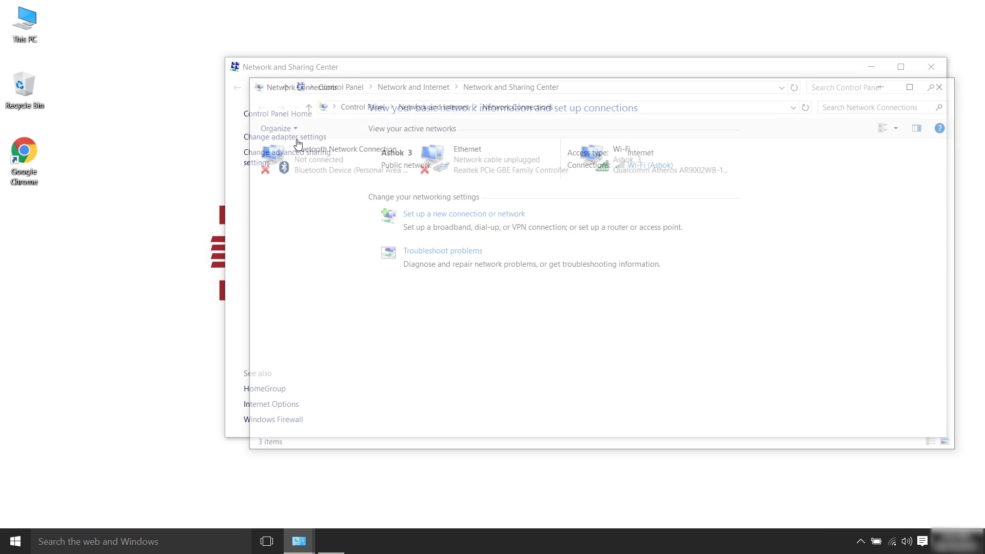
left_click(628, 149)
right_click(626, 146)
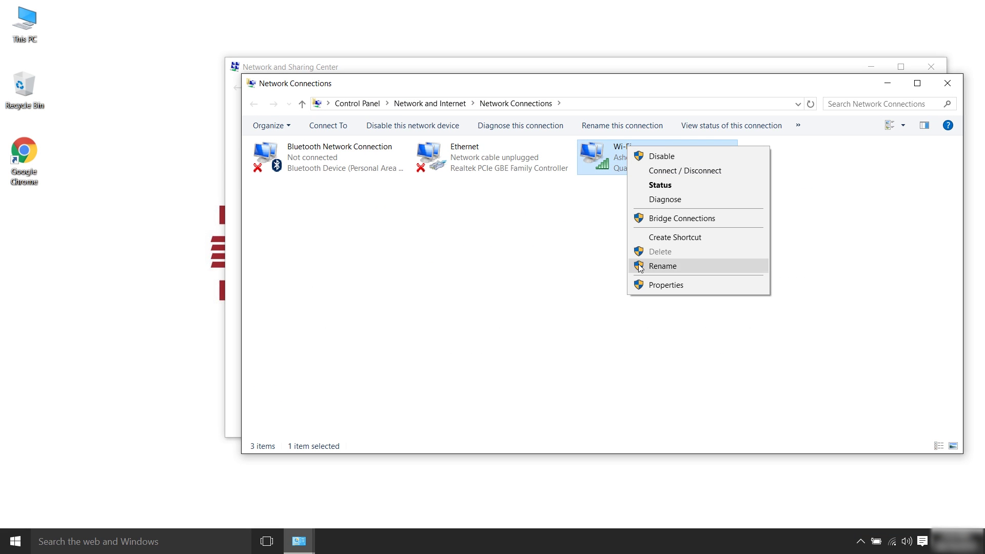
left_click(646, 289)
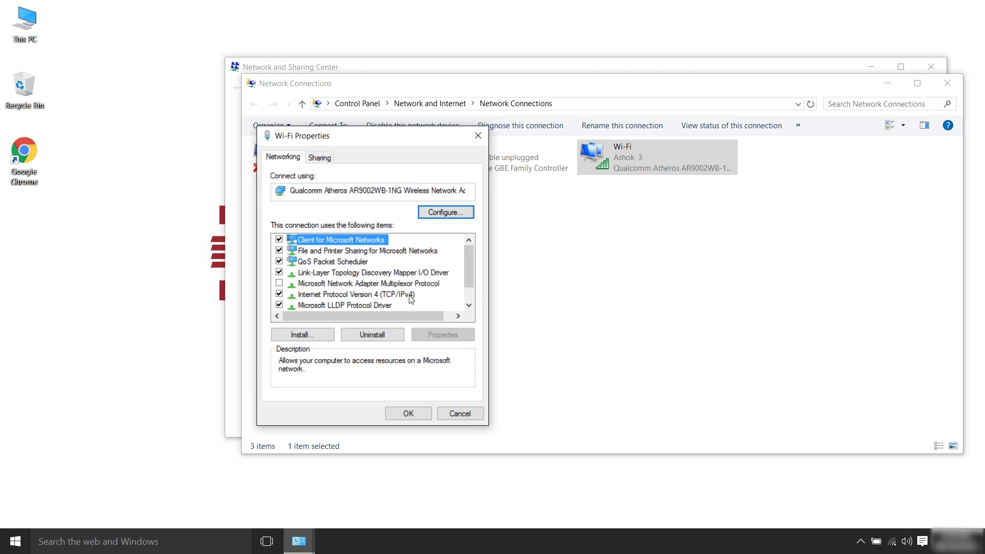
double_click(410, 296)
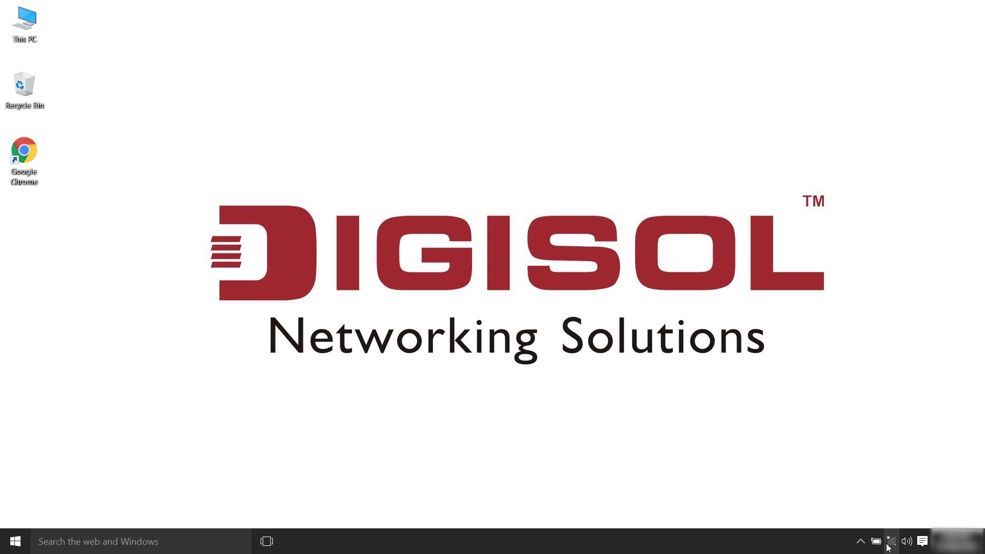
Connect the PC to the open DIGISOL 2 Wi-Fi network.
left_click(892, 547)
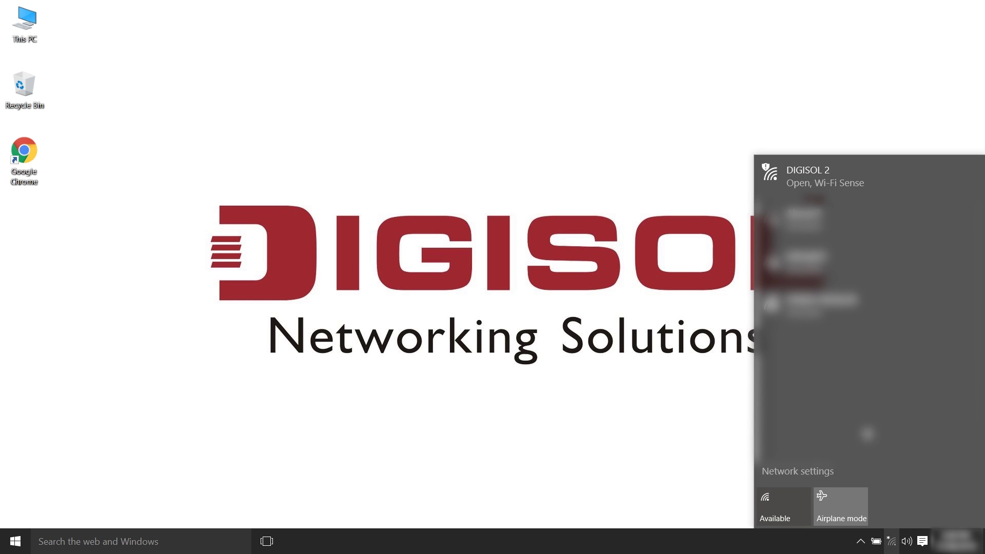
left_click(849, 193)
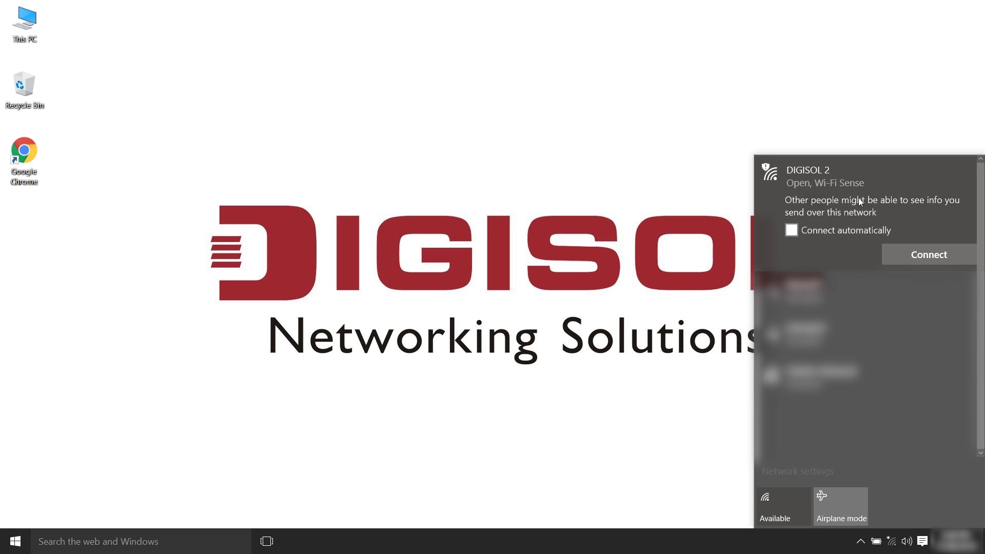
left_click(918, 260)
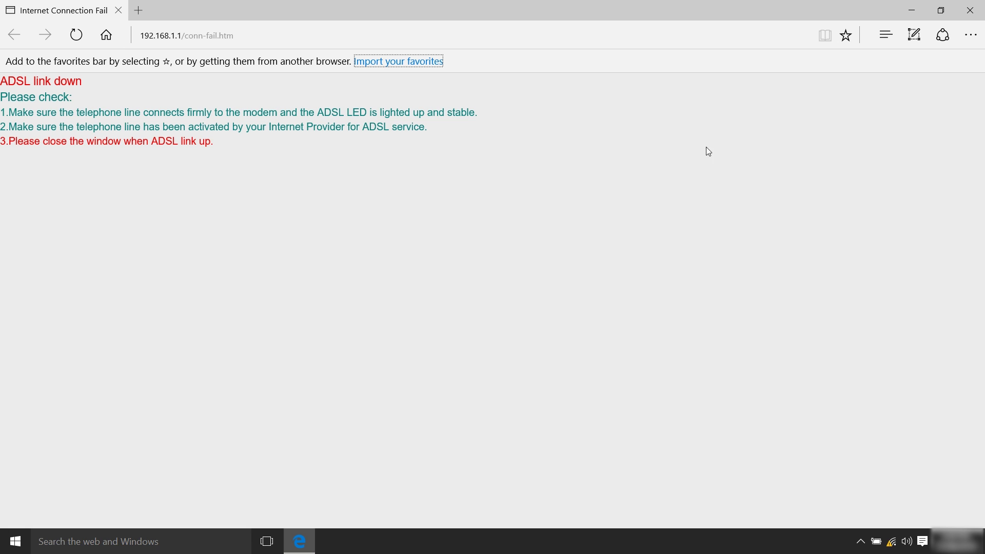
Go to the router address 192.168.1.1 in Edge.
left_click(261, 32)
type("192.168.1.")
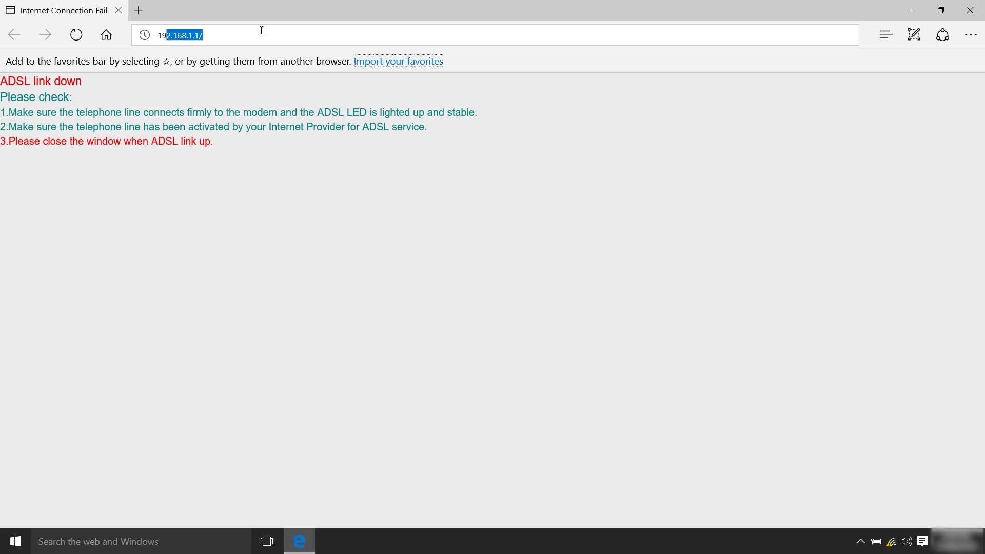
type("1")
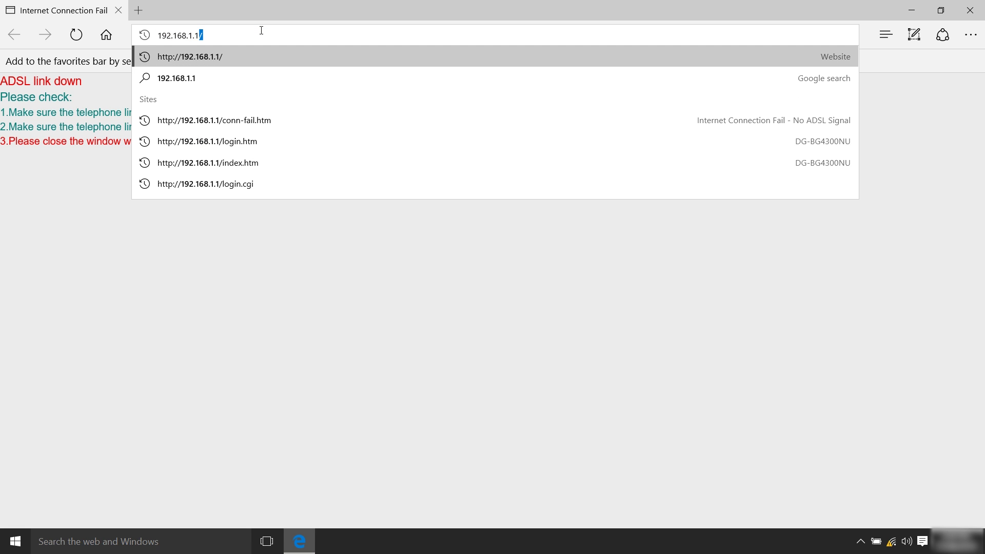
left_click(255, 57)
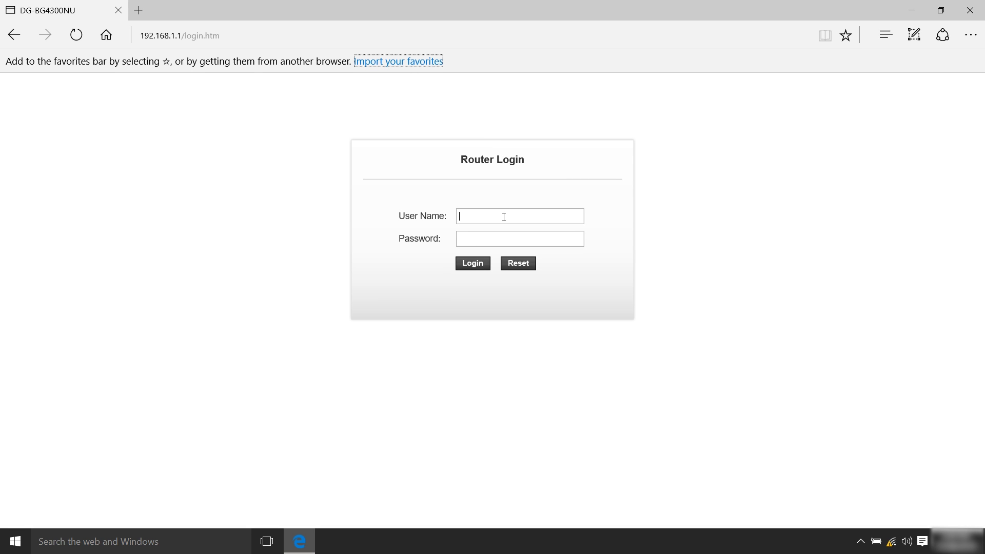
Log in to the router with the admin user name and the router password.
type("admin")
key("Tab")
type("admin")
left_click(482, 265)
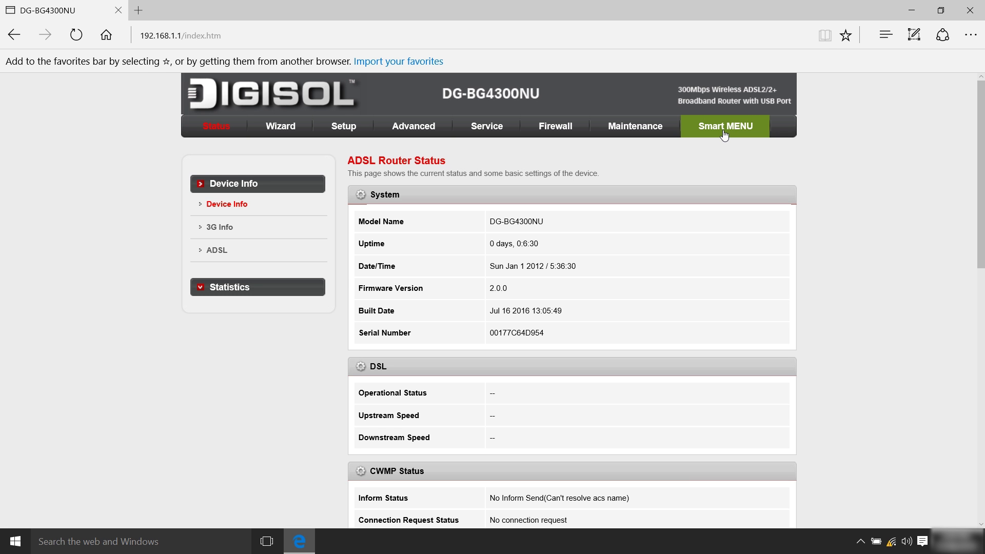
In Smart MENU > INTERNET, set VPI 0 and VCI 32, then enter the PPPoE user name.
left_click(724, 133)
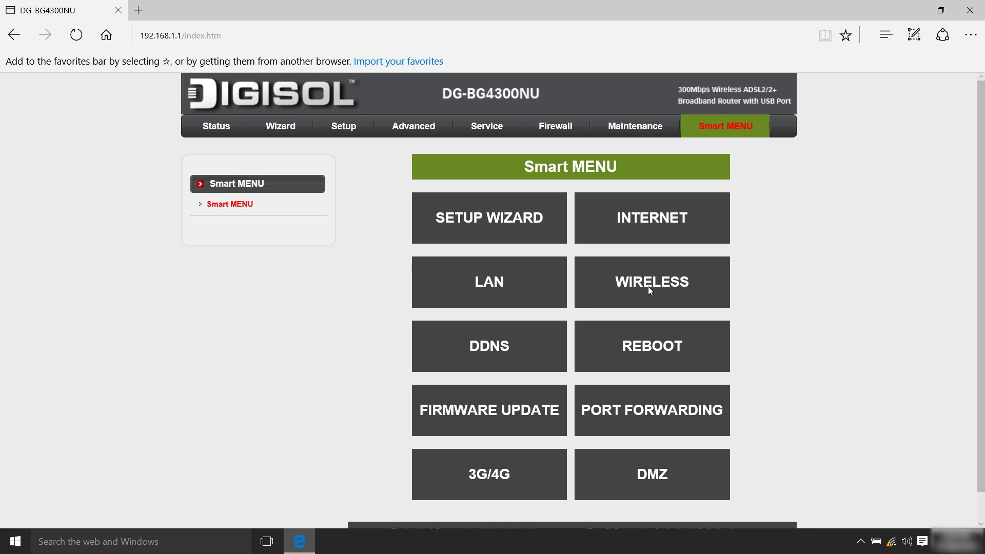
left_click(654, 221)
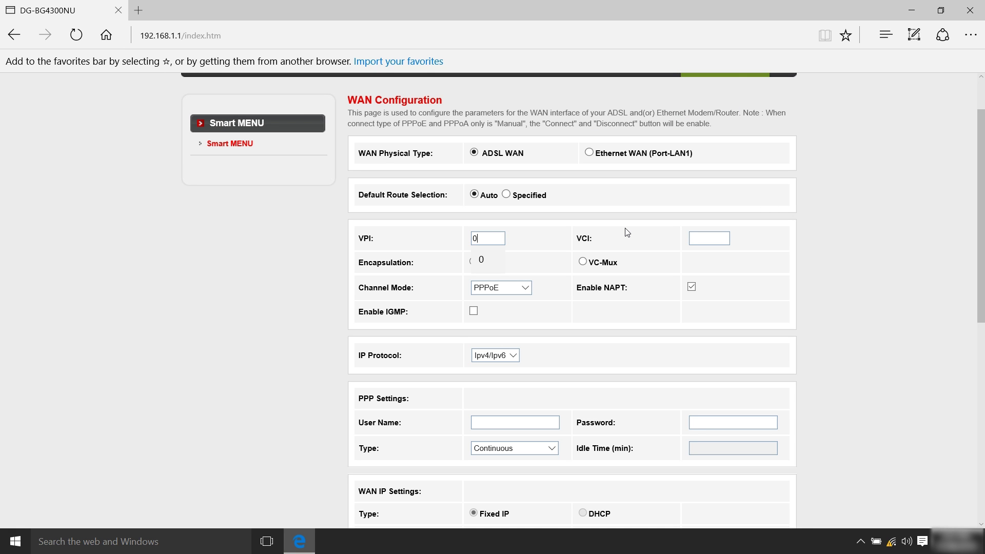
left_click(718, 238)
left_click(483, 238)
left_click(713, 238)
left_click(514, 421)
type("26526259••••••••••")
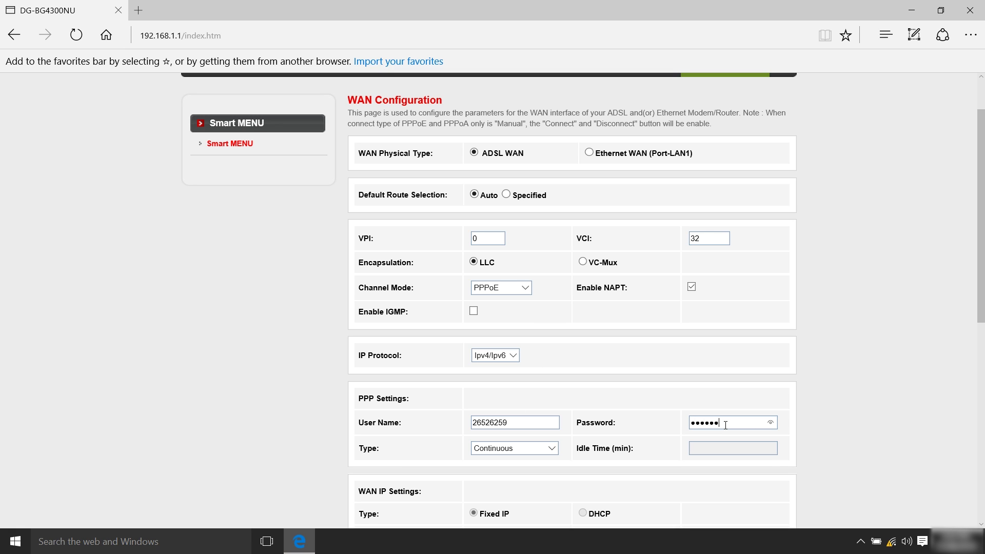
Add the PPPoE WAN connection so pppoe3 appears in the WAN Interfaces Table.
scroll(979, 291, "down", 1)
scroll(979, 291, "down", 6)
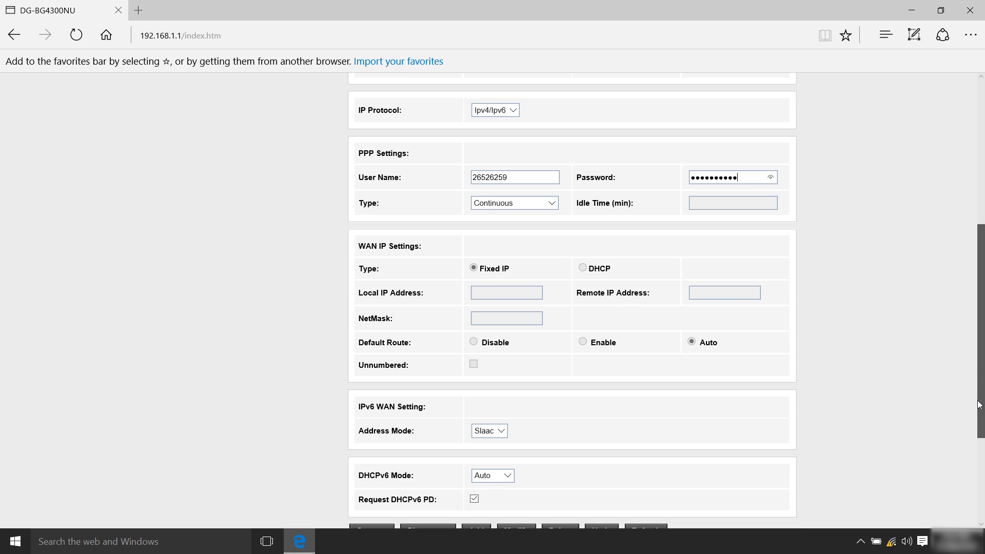
left_click(476, 481)
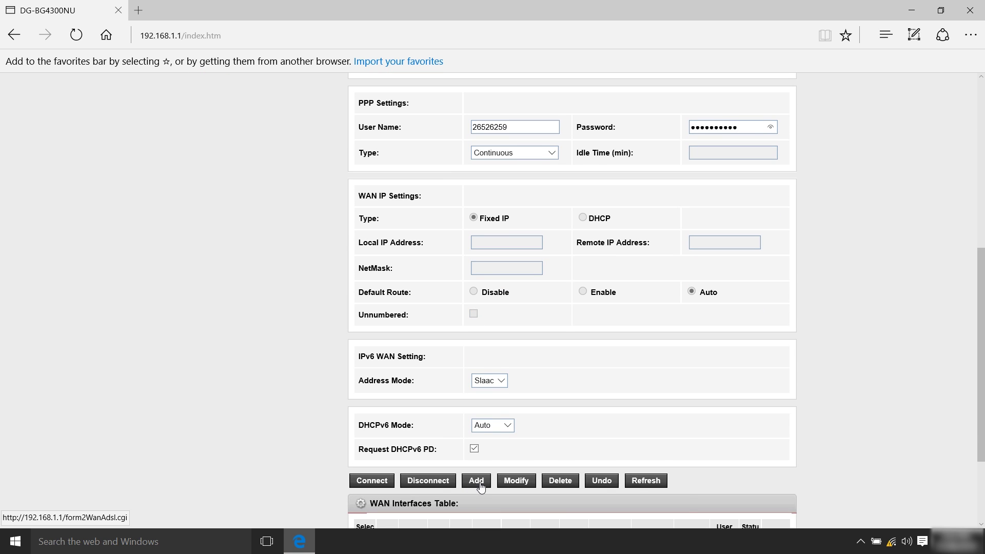
scroll(982, 327, "down", 2)
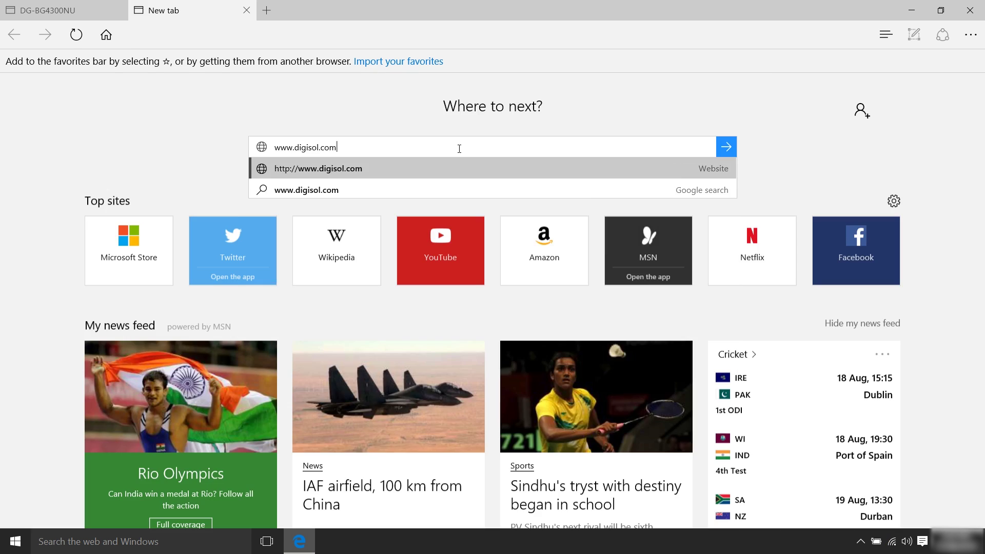
key("Return")
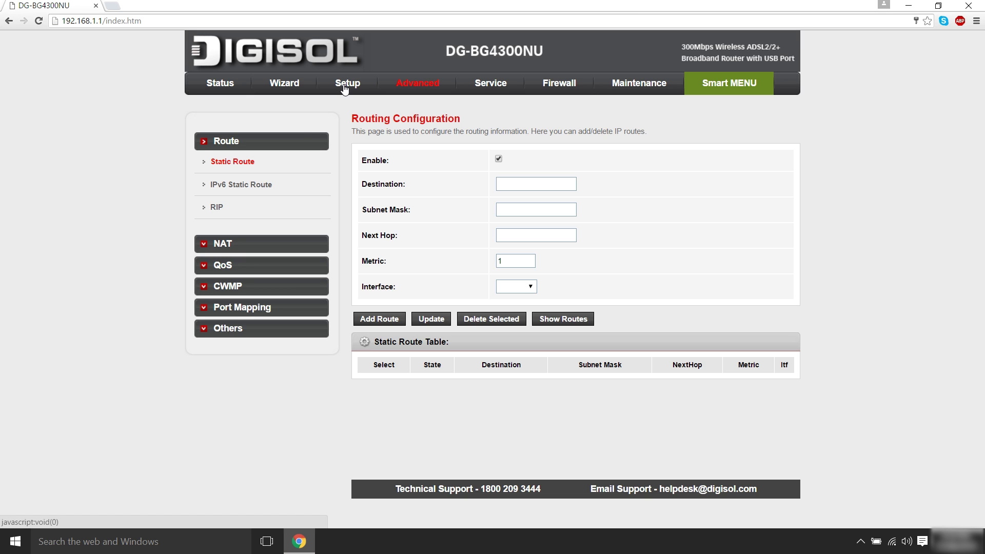
Set Wireless > Security to WPA2 Mixed with a pre-shared passphrase and apply the changes.
left_click(344, 88)
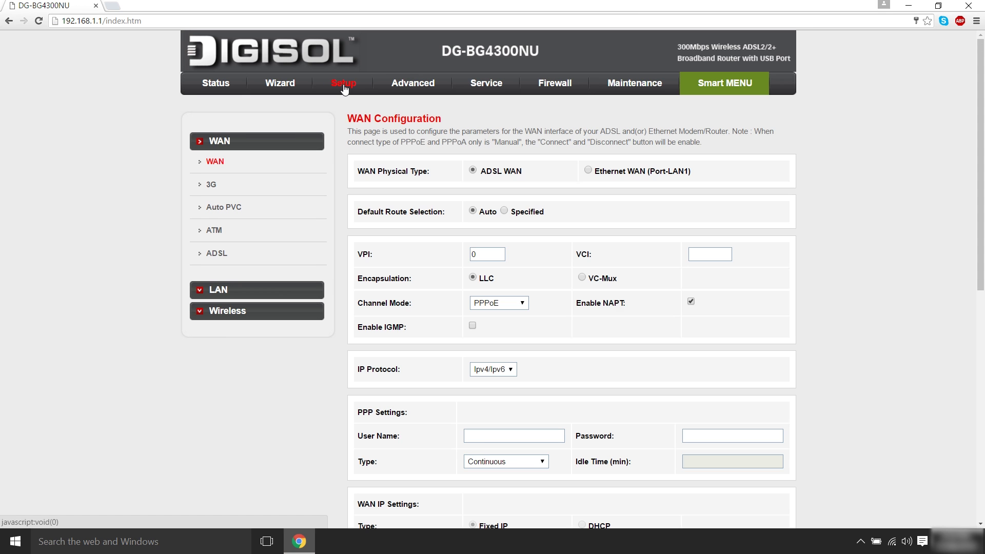
left_click(290, 317)
left_click(227, 227)
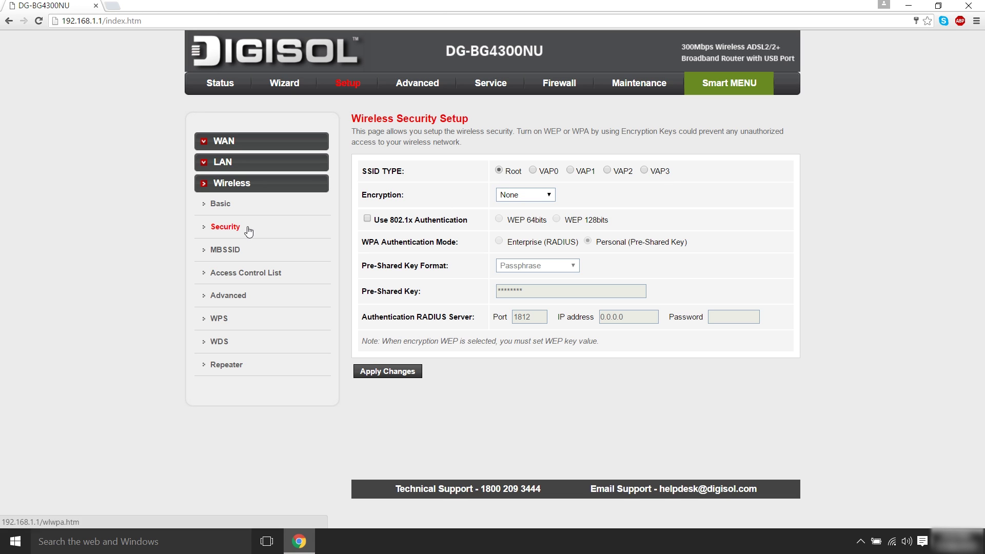
left_click(550, 197)
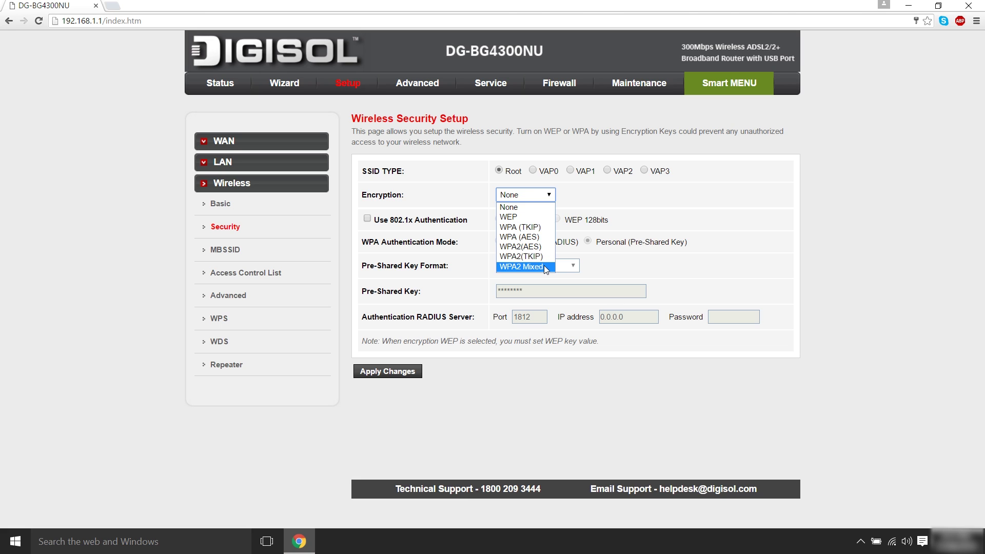
left_click(544, 265)
left_click(545, 291)
type("1234567890")
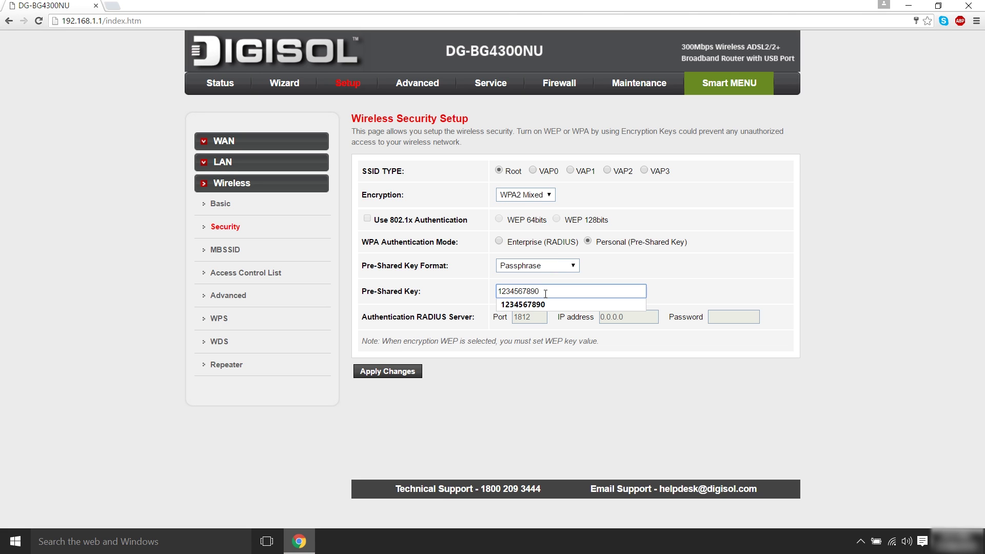
left_click(544, 304)
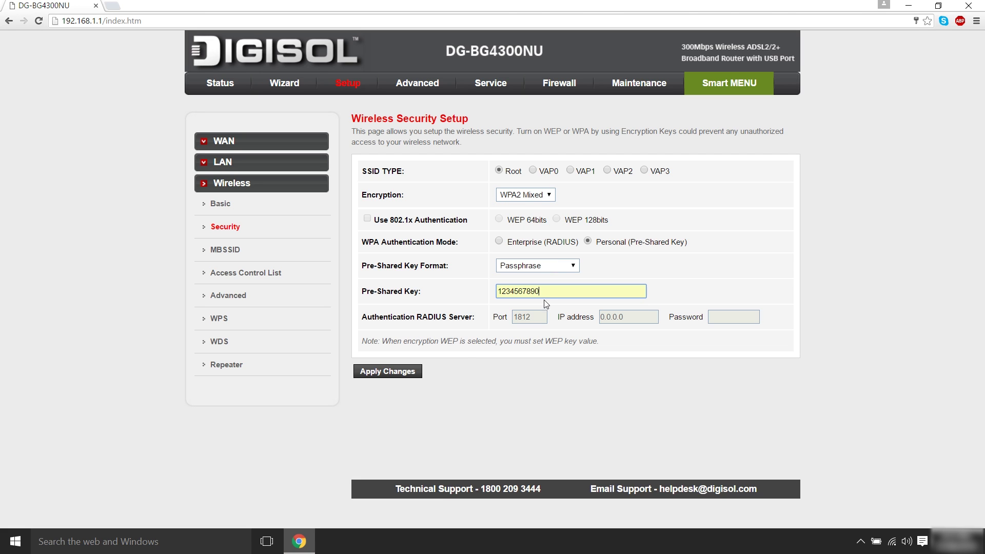
left_click(407, 376)
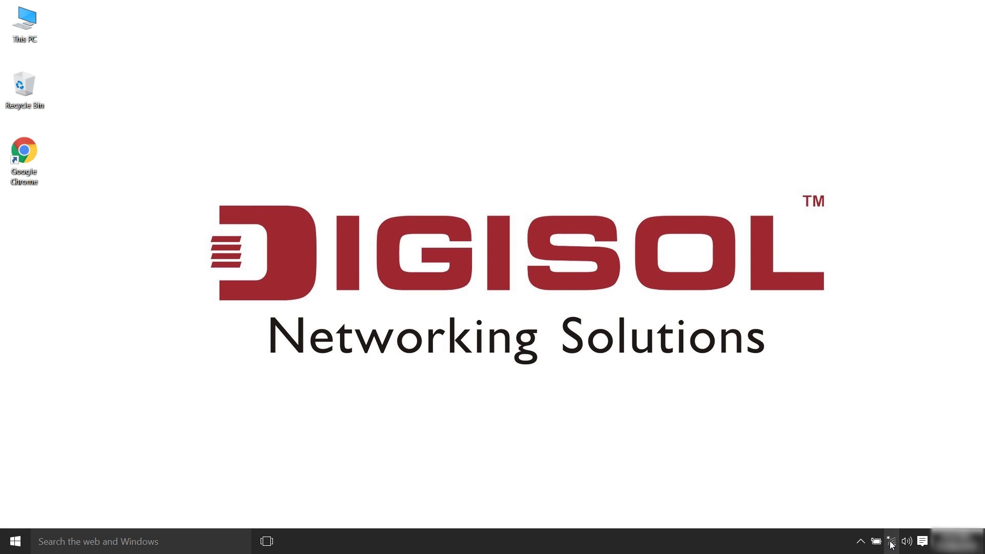
Join the secured DIGISOL Wi-Fi network by entering its network security key.
left_click(891, 543)
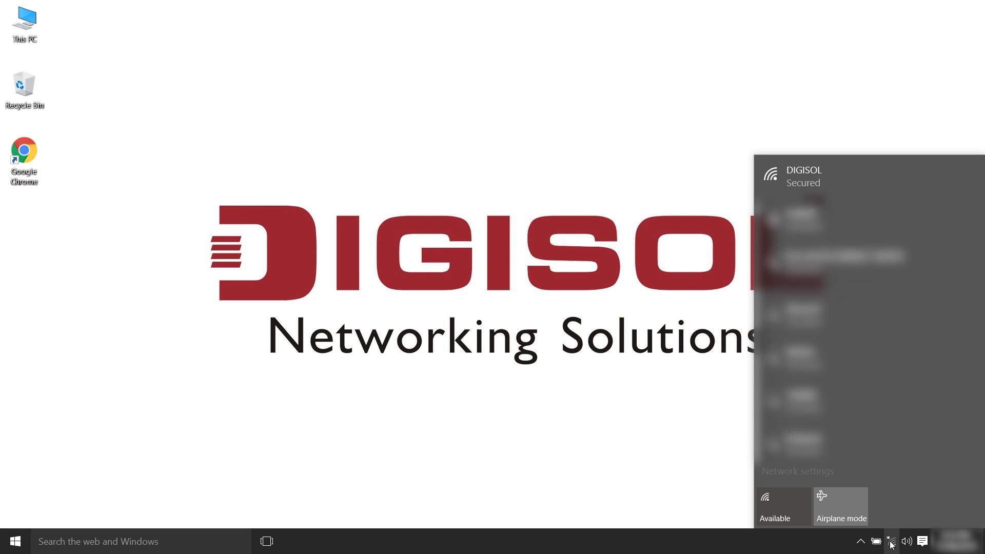
left_click(837, 192)
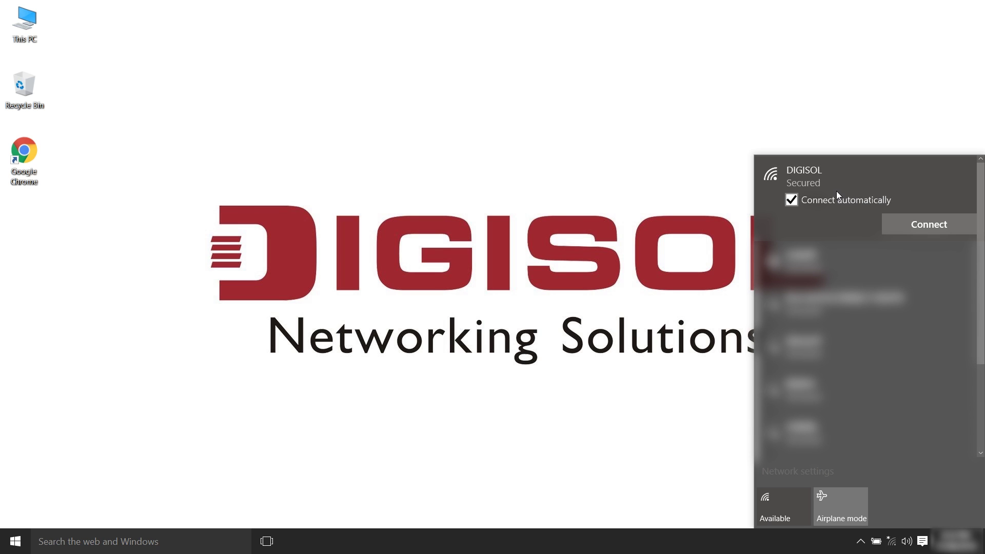
left_click(828, 204)
left_click(925, 221)
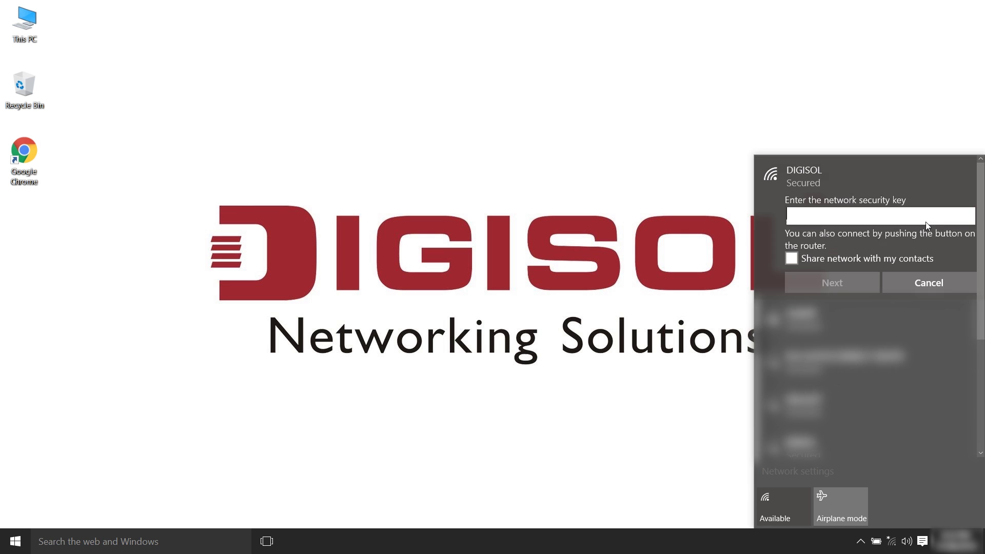
type("•••••")
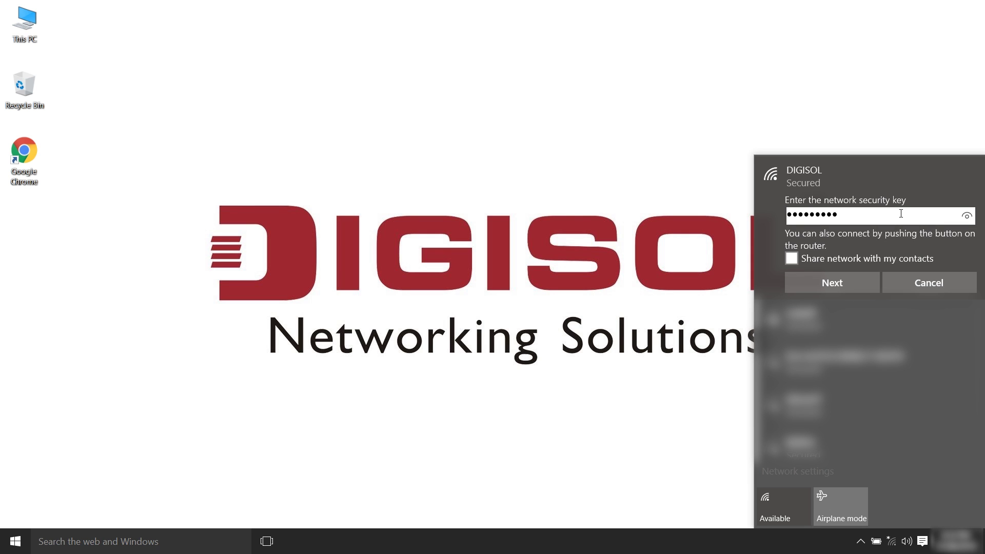
left_click(859, 287)
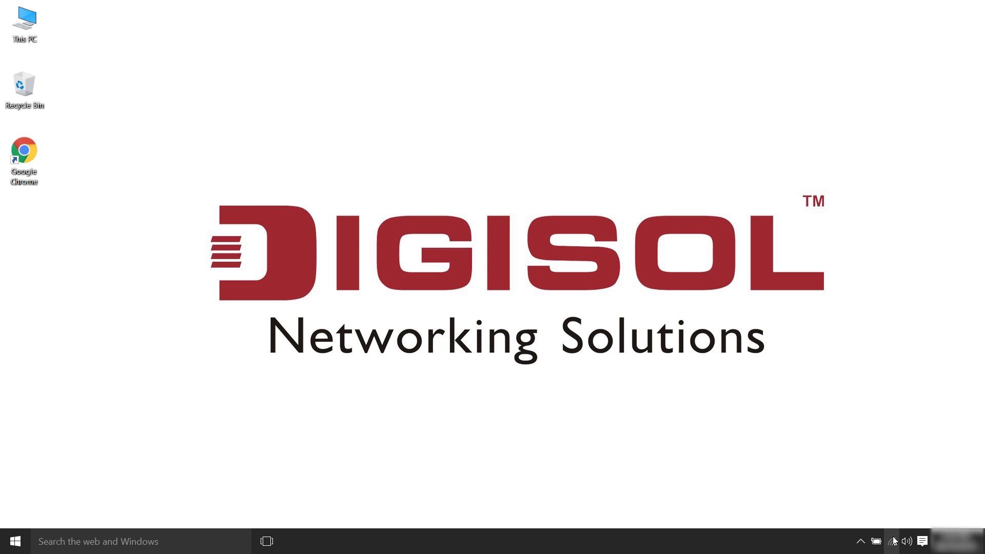
Open the Wi-Fi adapter's Internet Protocol Version 4 (TCP/IPv4) properties via Network and Sharing Center.
right_click(892, 541)
left_click(894, 531)
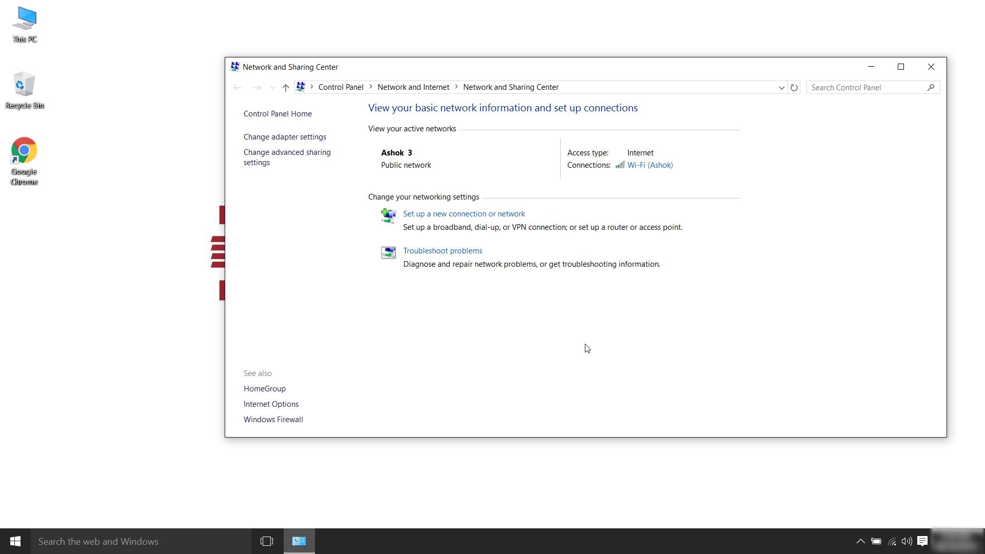
left_click(294, 142)
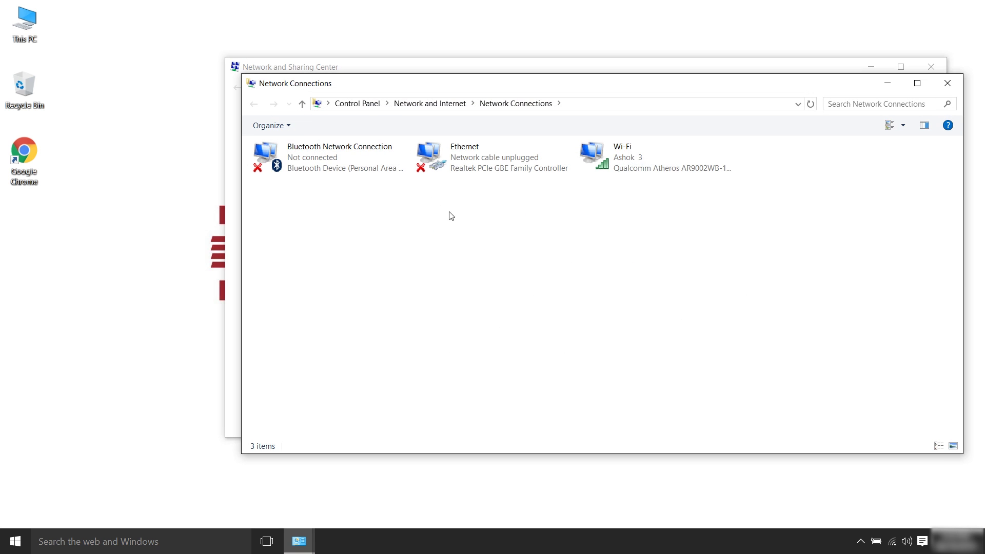
right_click(627, 146)
left_click(643, 284)
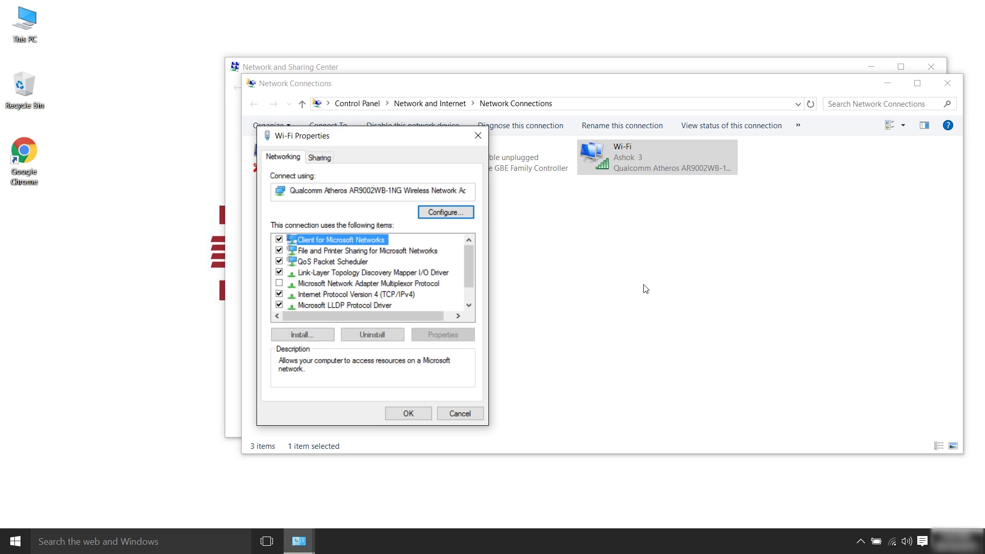
double_click(410, 295)
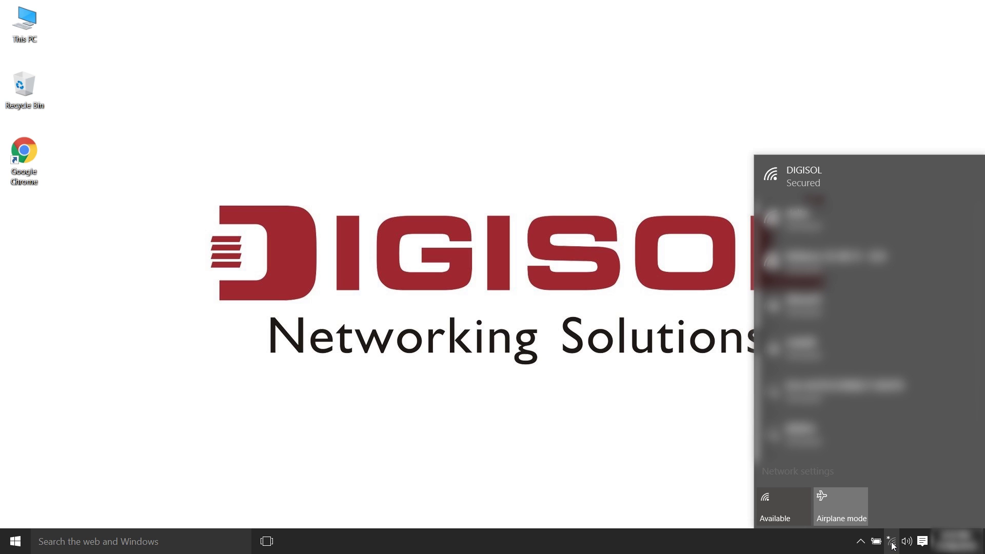
Reconnect to the DIGISOL Wi-Fi and load 192.168.1.1 in Chrome.
left_click(897, 170)
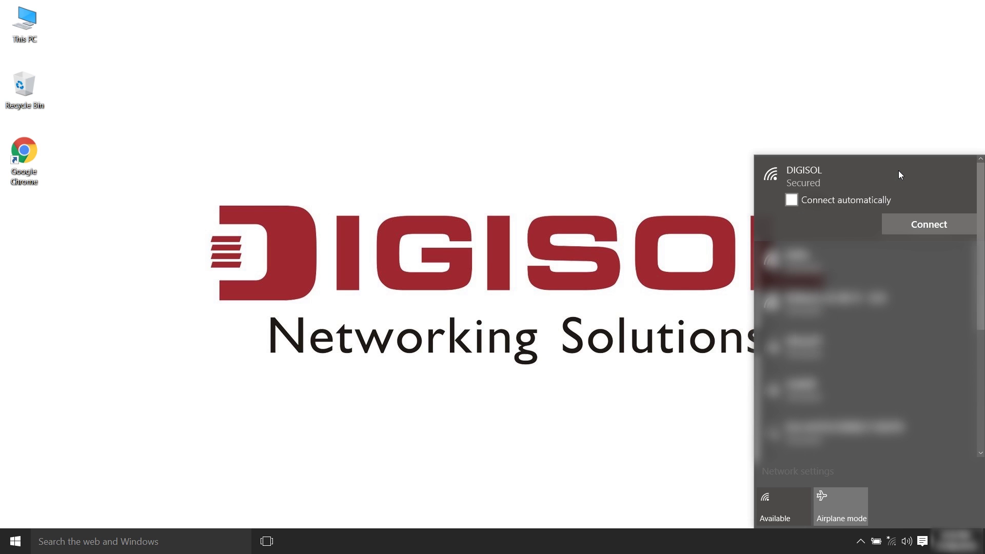
left_click(918, 224)
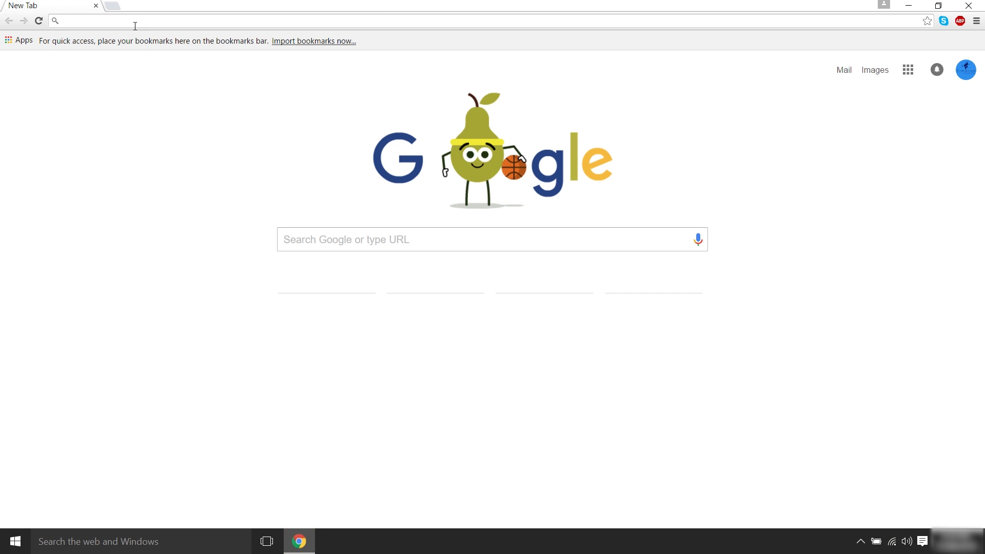
type("19")
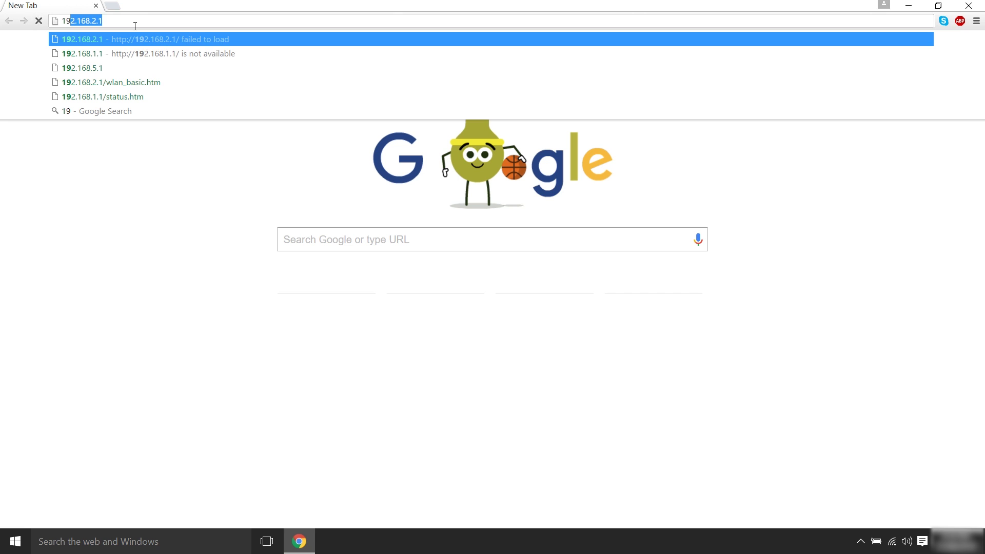
type("2.168.")
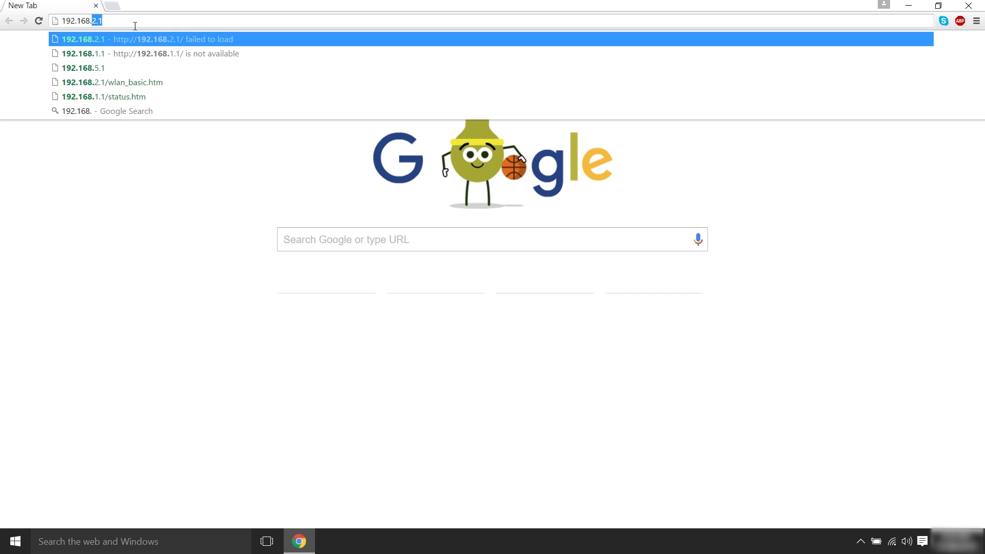
type("1.1")
key("Return")
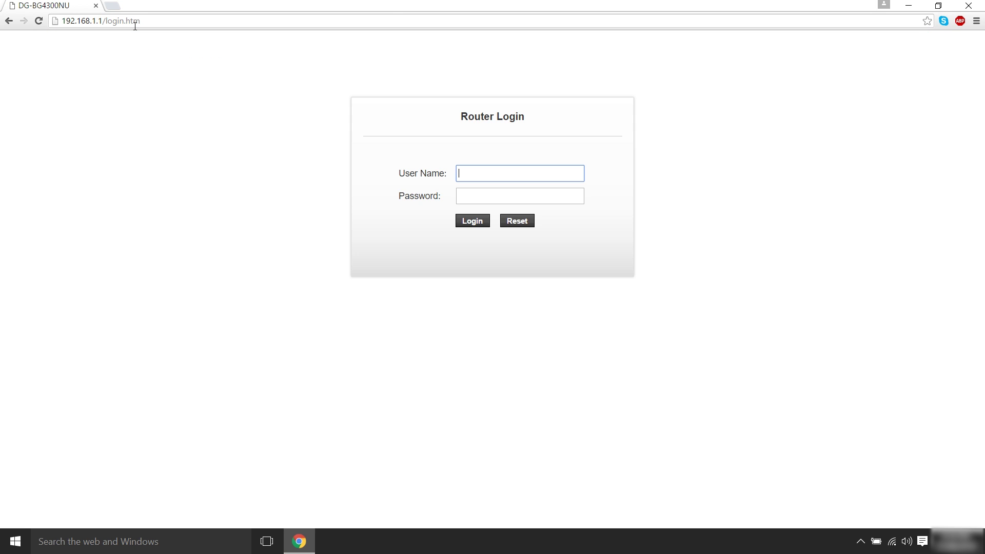
Log back into the router with the admin user name and the router password.
type("admin")
key("Tab")
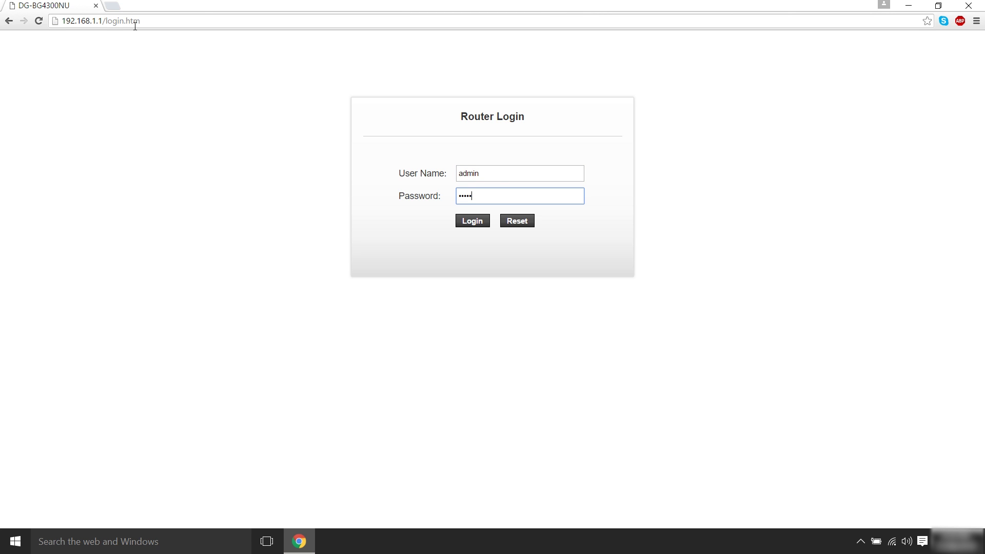
type("admin")
left_click(479, 223)
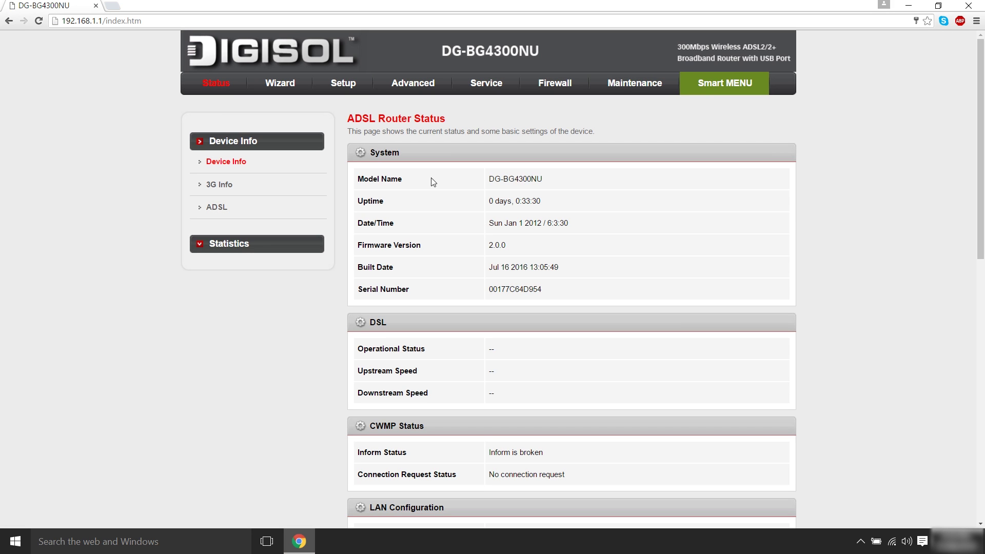
Change the WAN physical type to Ethernet WAN (Port-LAN1) and confirm the reboot.
left_click(730, 82)
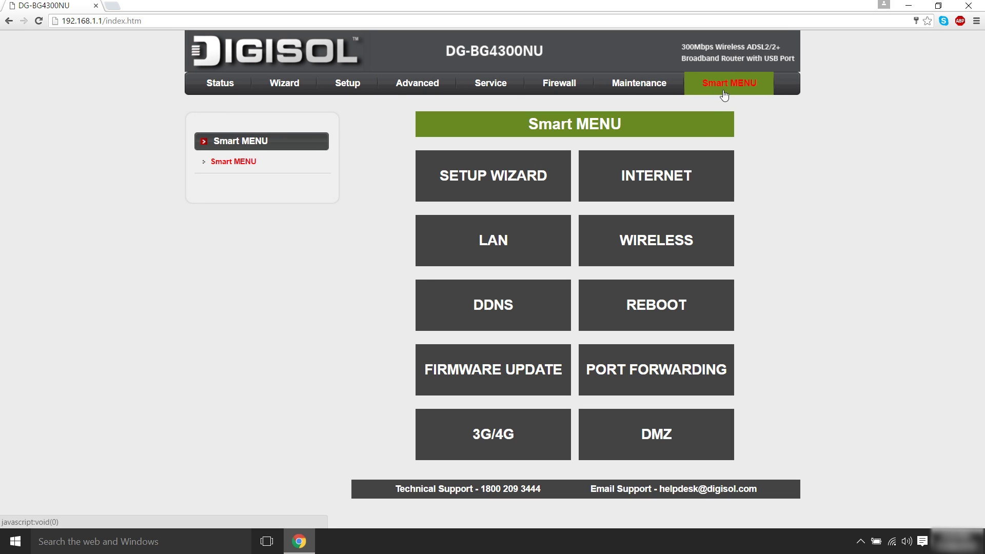
left_click(679, 173)
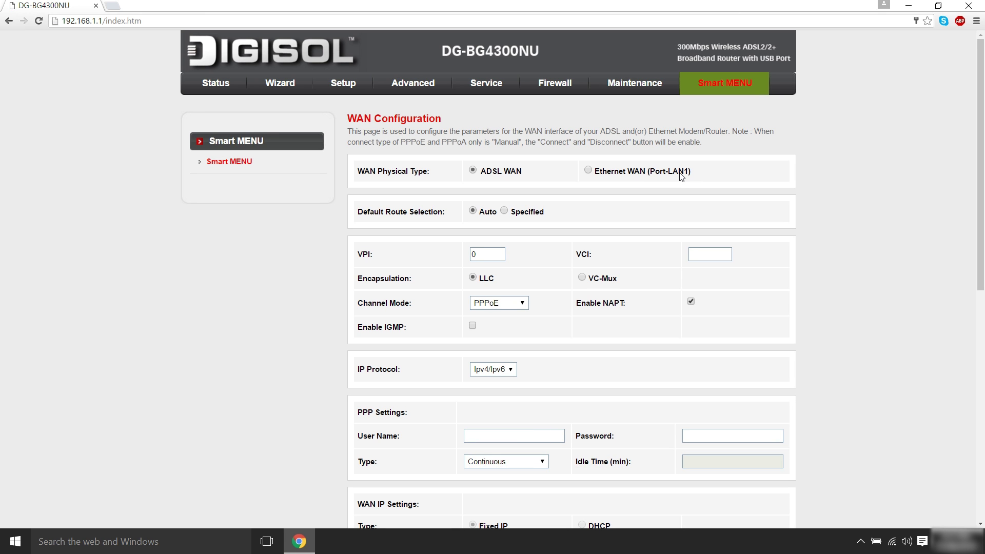
left_click(587, 170)
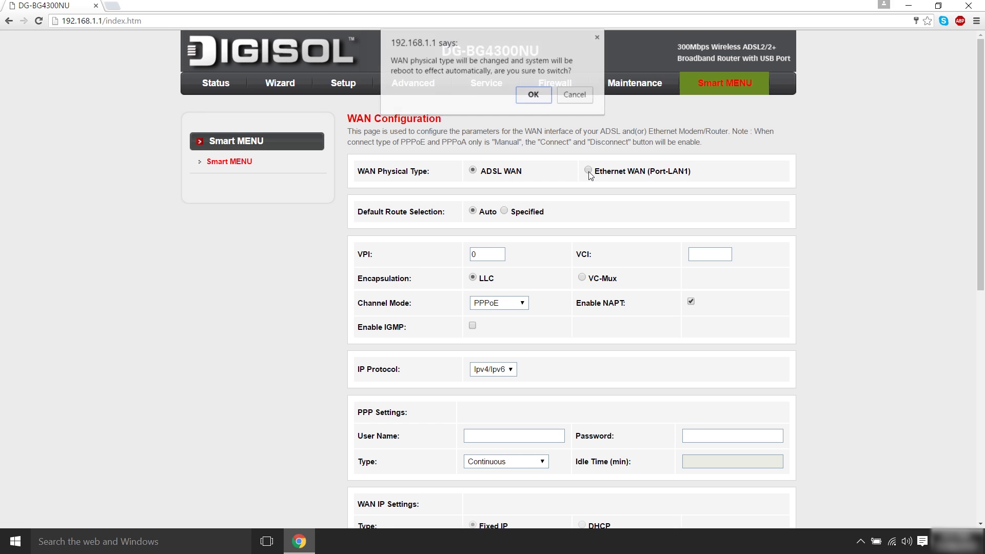
left_click(545, 96)
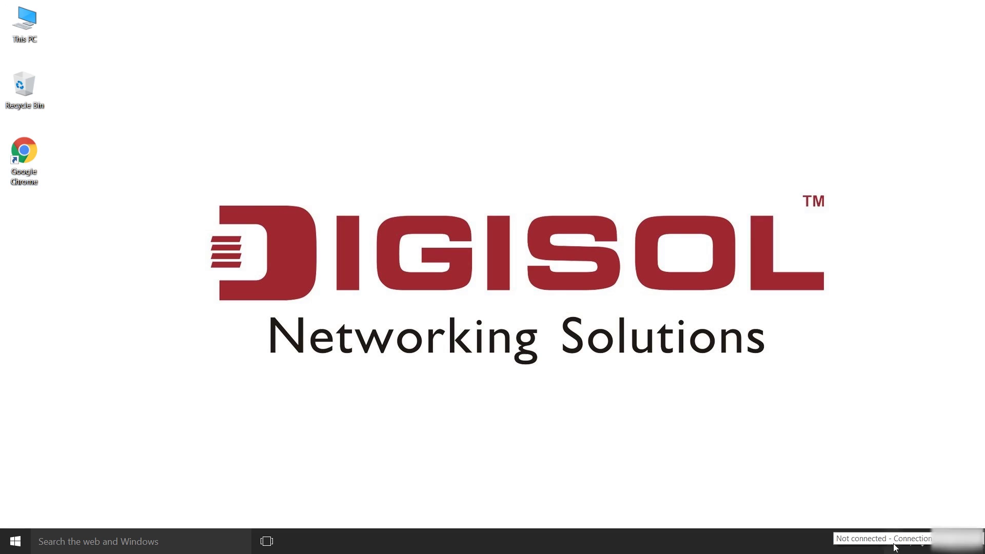
left_click(892, 541)
Join the DIGISOL Wi-Fi, browse to 192.168.1.1 and open the INTERNET WAN configuration page.
left_click(889, 192)
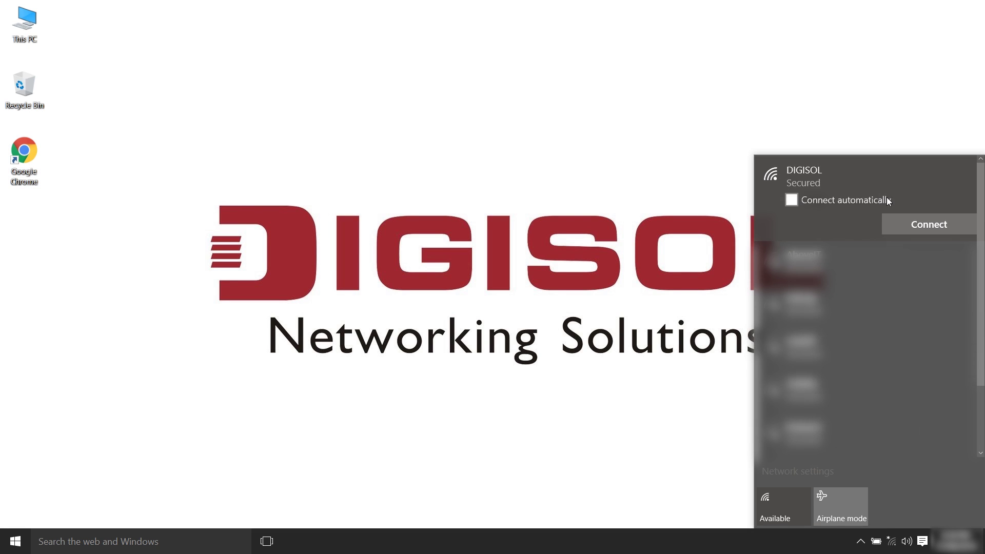
left_click(918, 226)
double_click(23, 153)
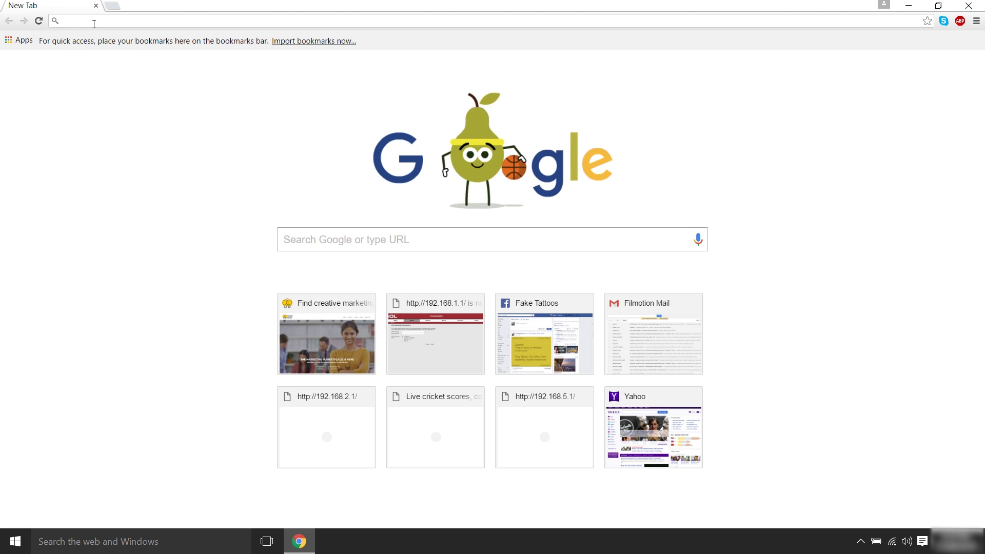
type("192.168.")
key("Return")
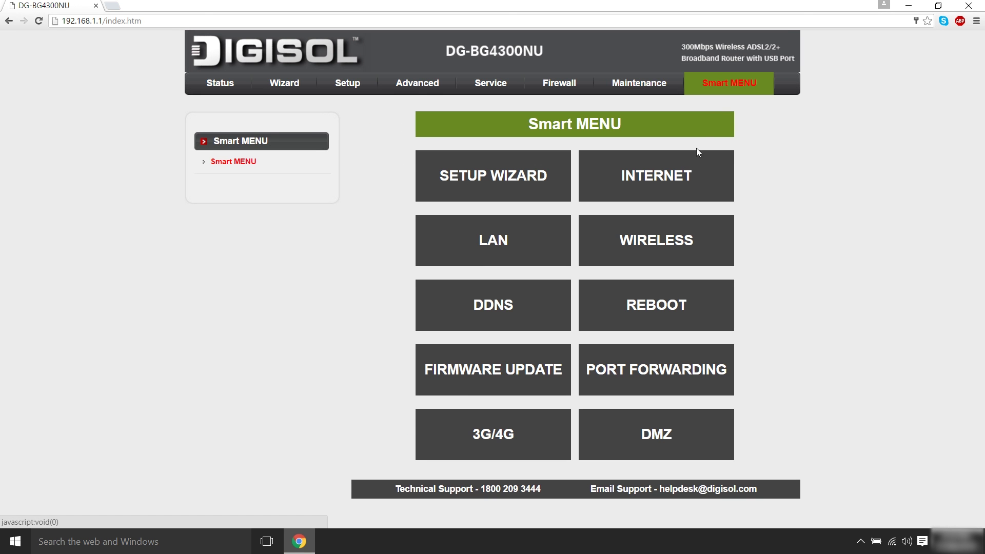
left_click(673, 173)
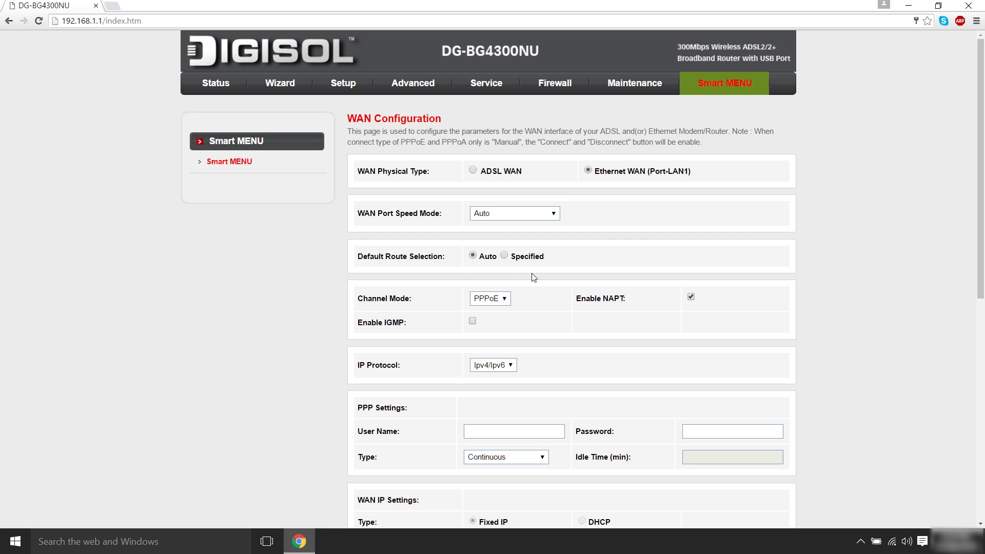
Set the WAN Channel Mode to IPoE with local IP 124.30.1.90.
left_click(507, 299)
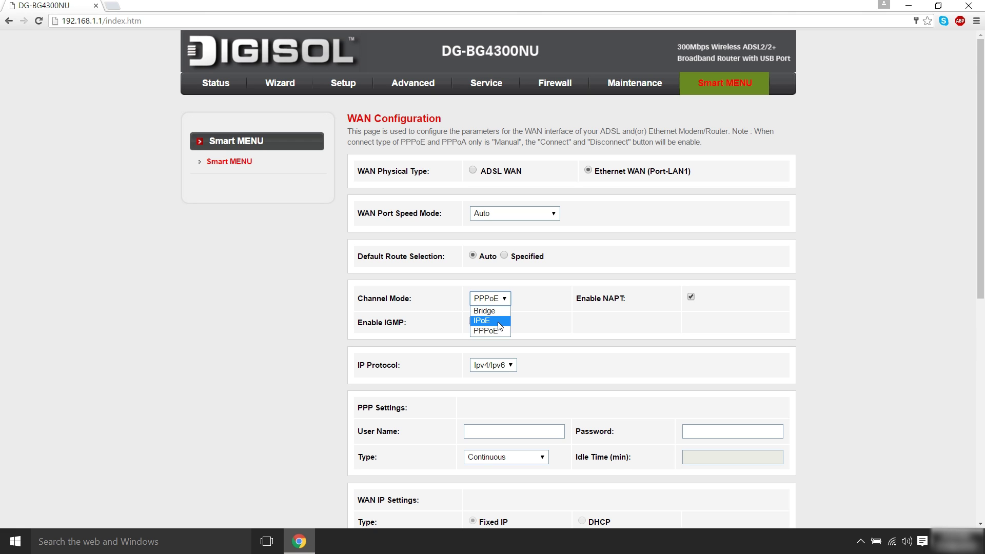
left_click(499, 321)
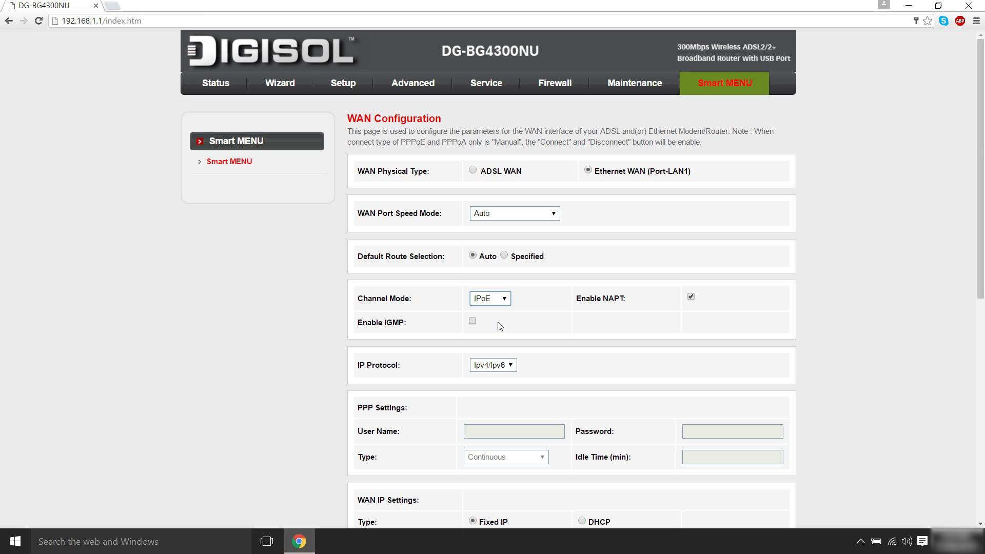
scroll(499, 326, "down", 4)
left_click(500, 332)
type("124.30.1.90")
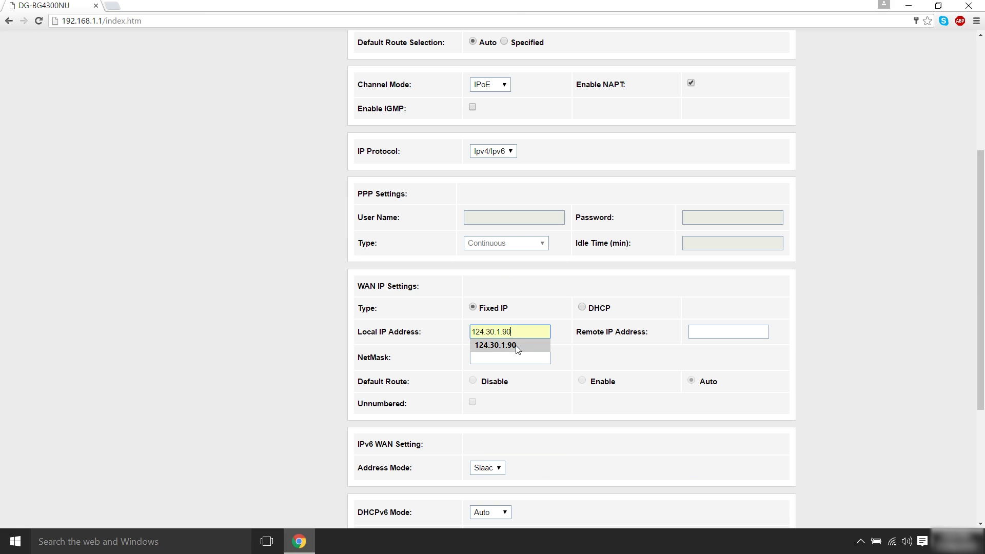
left_click(510, 345)
Enter remote IP 124.30.1.94 and netmask 255.255.255.224, then add the IPoE connection.
left_click(742, 329)
type("124.30.1.")
left_click(710, 345)
left_click(528, 358)
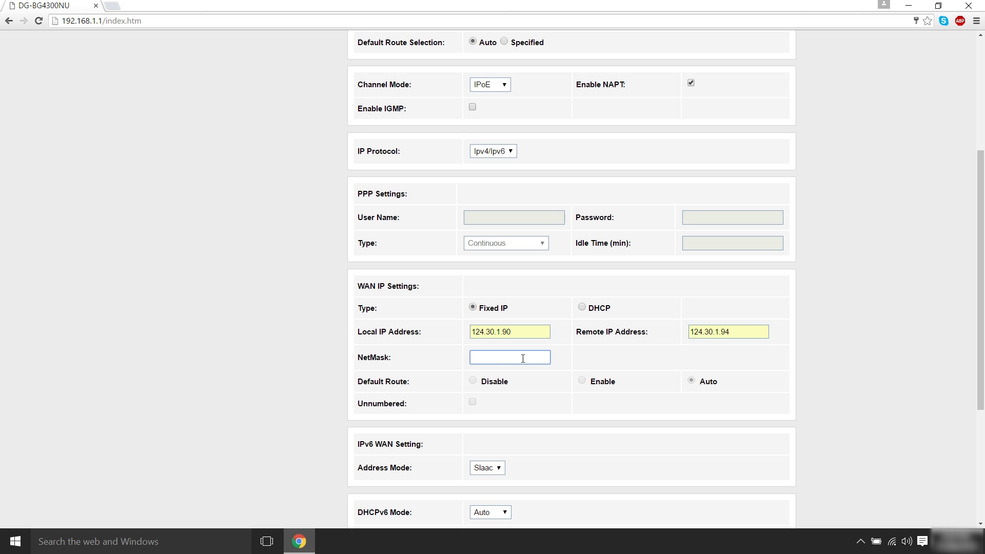
type("255.255.255.224")
scroll(569, 363, "down", 4)
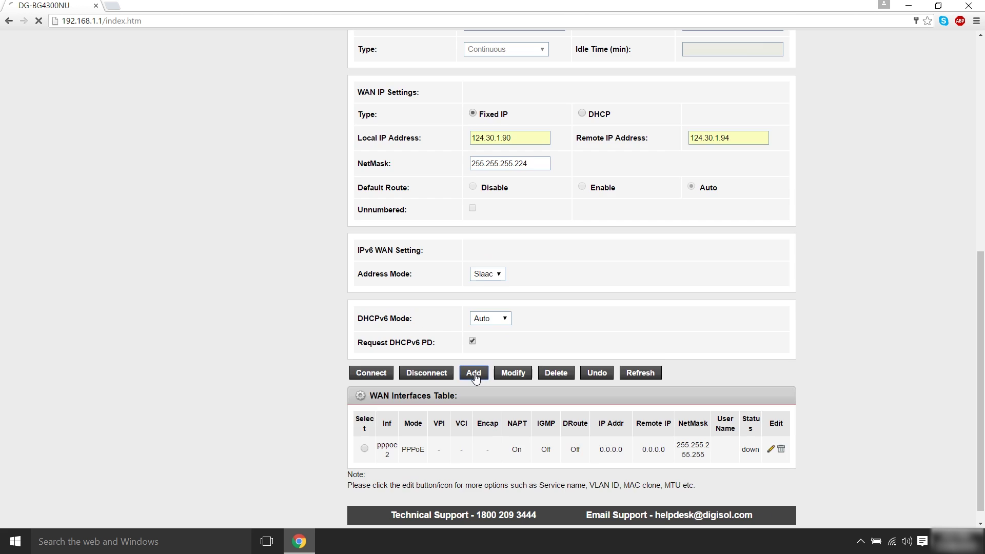
left_click(473, 374)
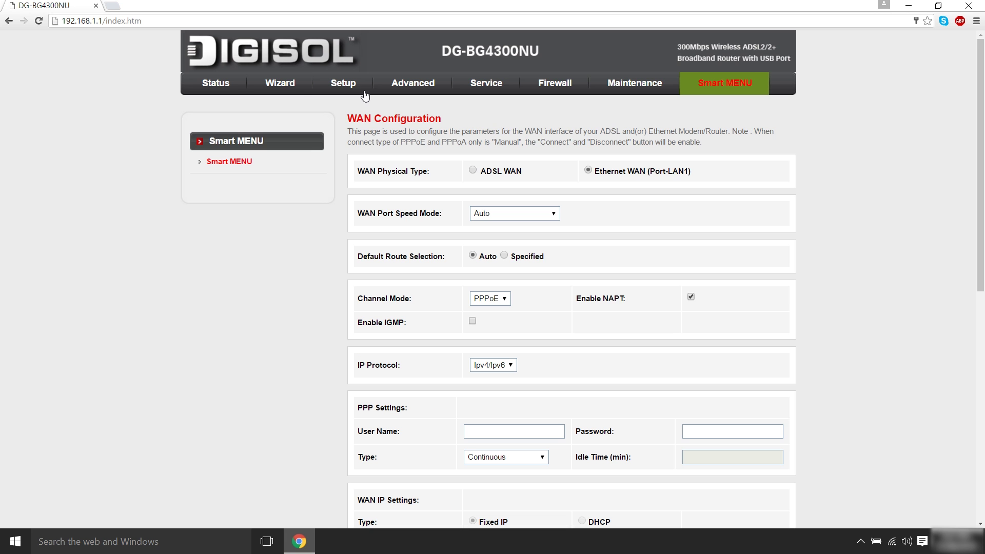
View the router Status overview, scrolling down toward the Ethernet WAN interfaces.
left_click(215, 84)
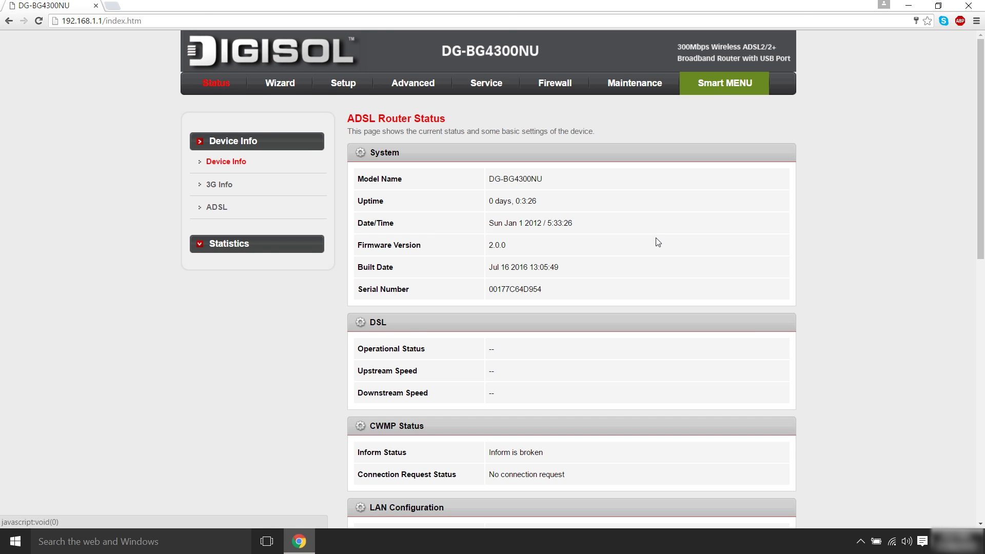
scroll(372, 460, "down", 10)
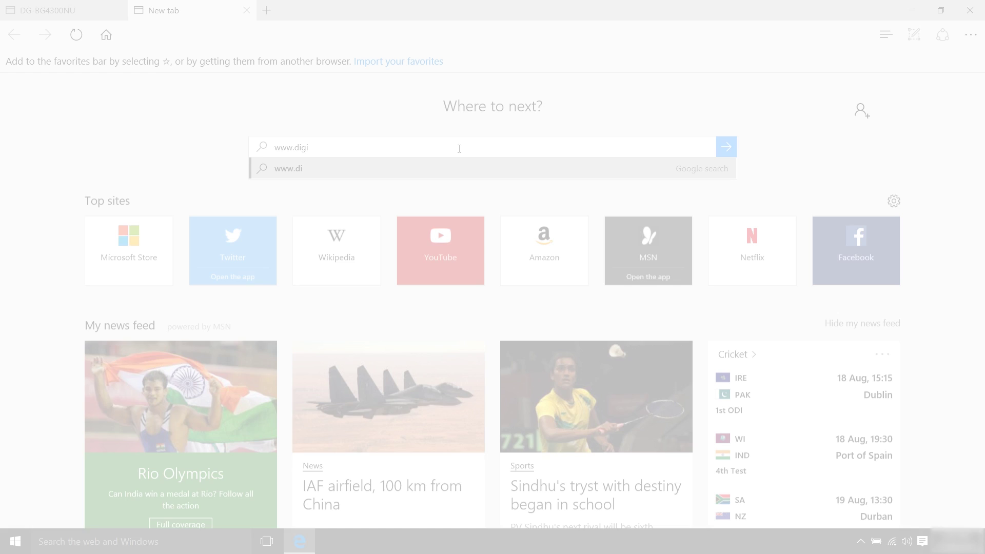
key("Return")
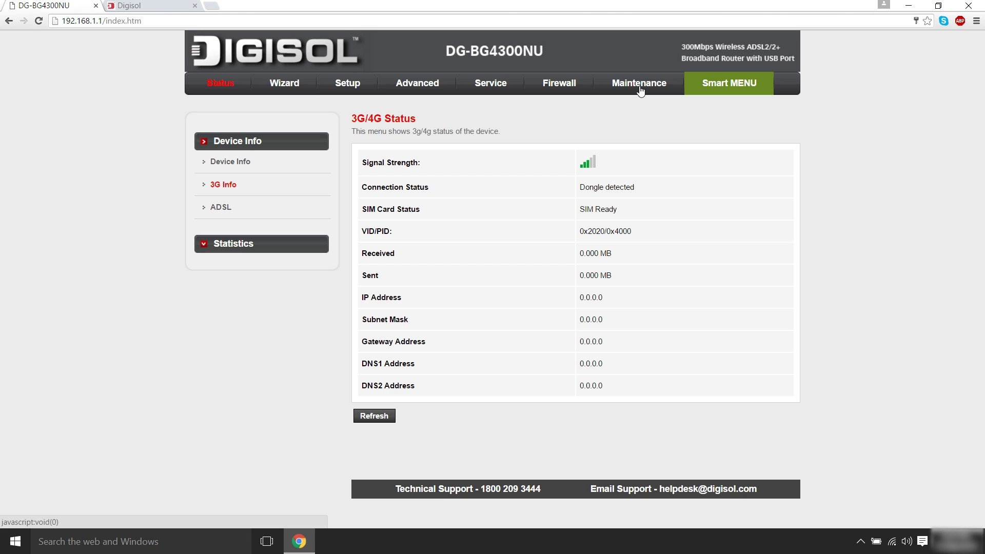
Change the admin account's password under Maintenance > Password, entering old, new and confirmation passwords.
left_click(639, 84)
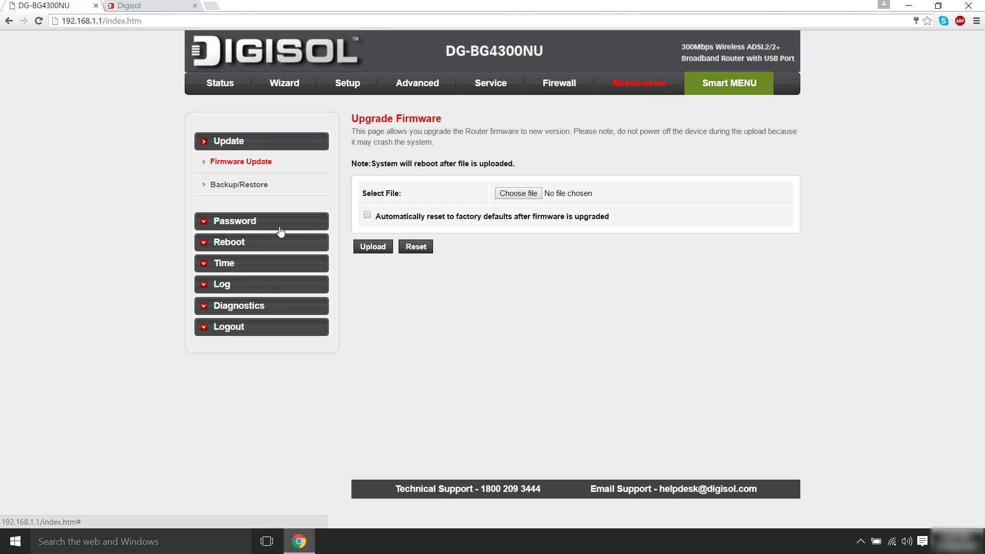
left_click(249, 224)
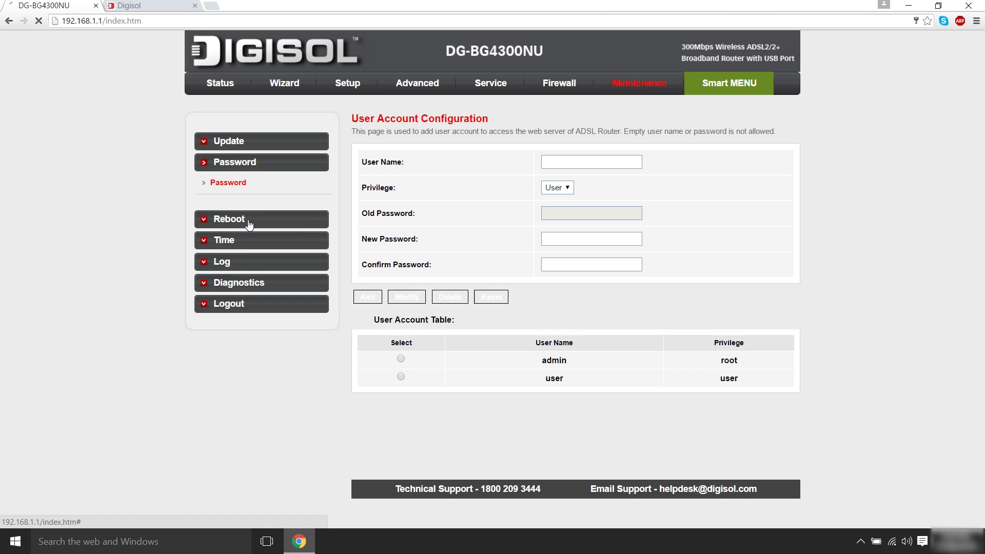
left_click(401, 358)
left_click(571, 213)
type("a")
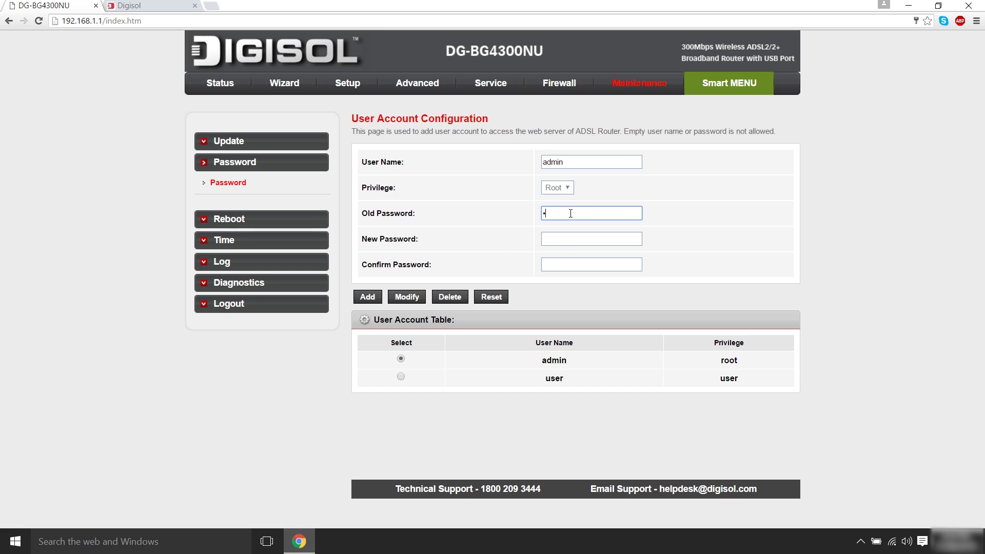
left_click(566, 242)
type("admin")
left_click(565, 262)
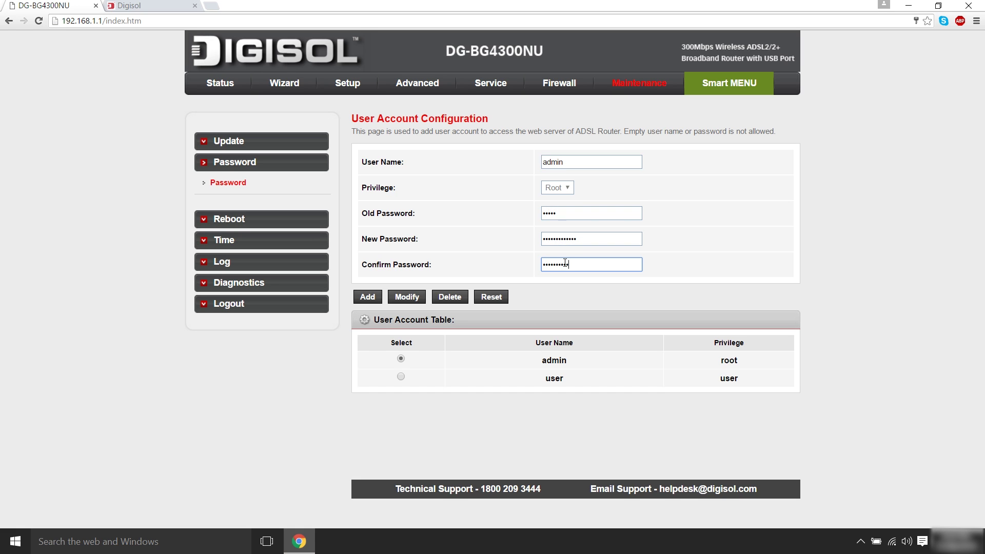
type("1234")
left_click(406, 297)
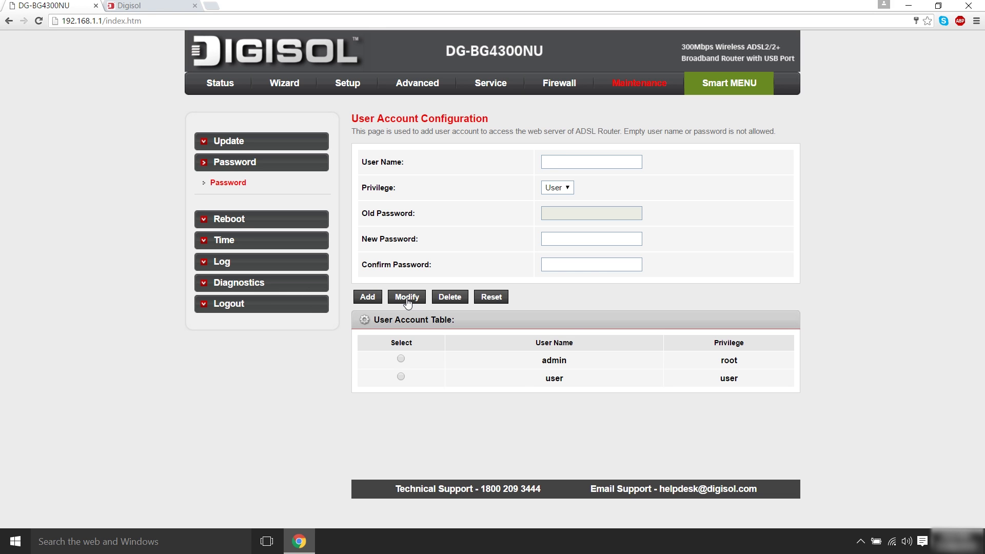
Log back in as admin, retrying with the new password after a login error.
left_click(488, 173)
type("admin")
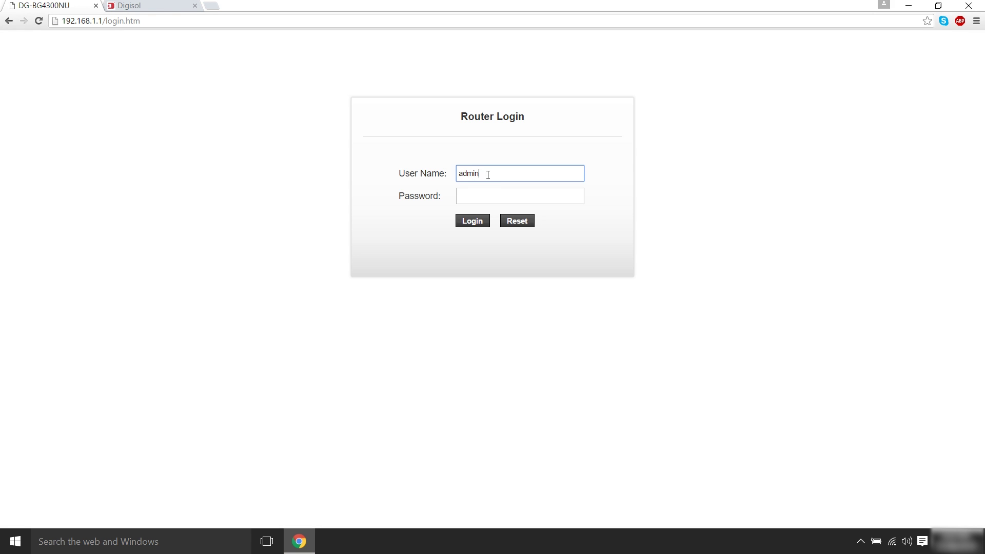
left_click(488, 196)
type("admin")
left_click(481, 222)
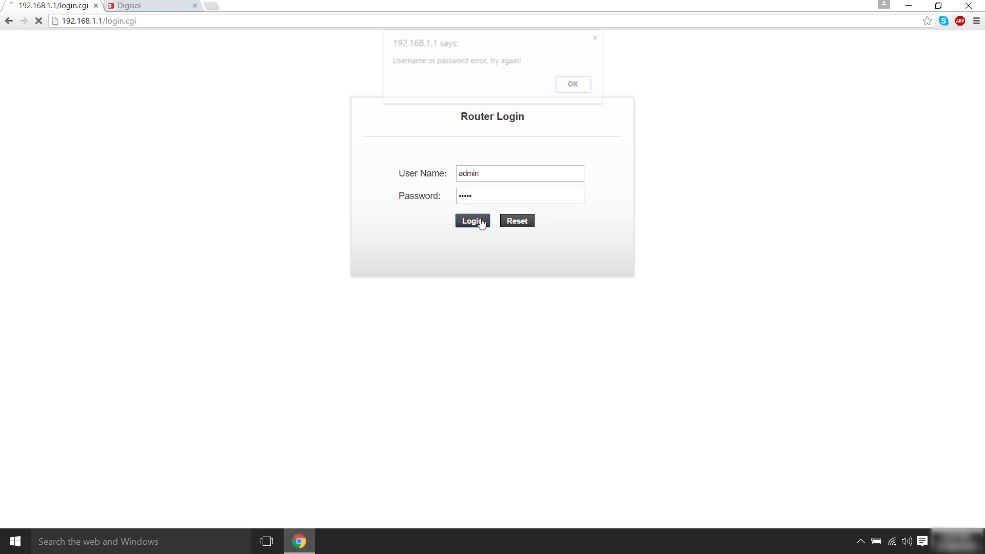
left_click(573, 85)
type("admin")
left_click(489, 196)
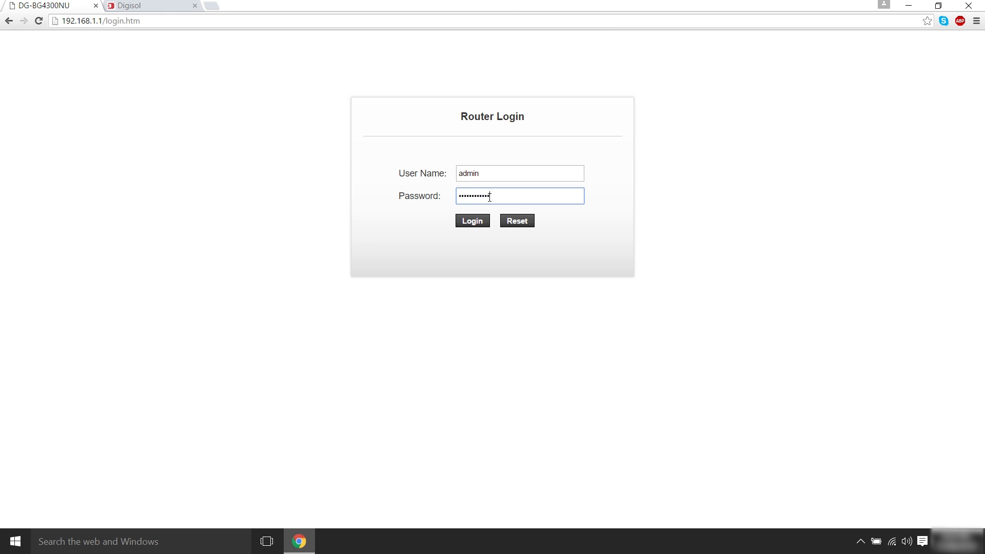
left_click(477, 222)
Close the DG-BG4300NU router admin tab.
left_click(95, 6)
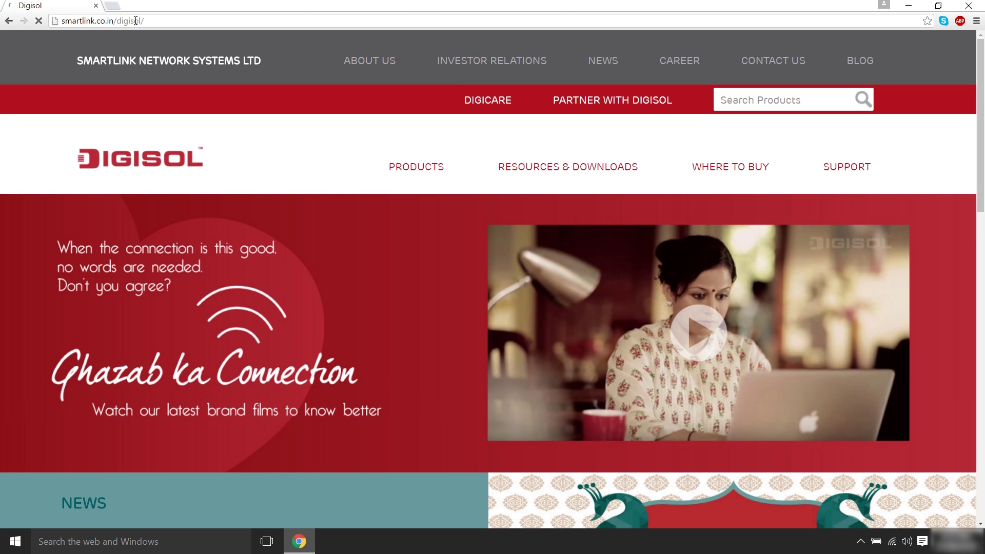